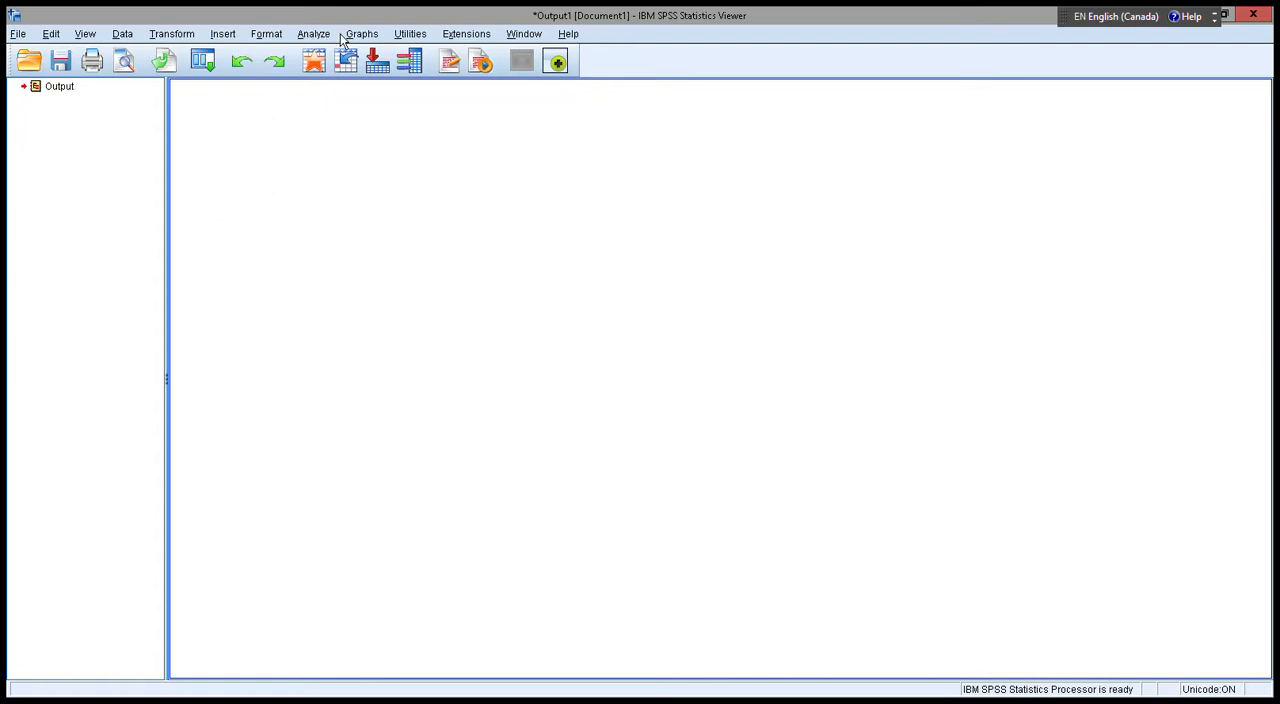
Set up a Multivariate general linear model analysis with Group as the fixed factor.
{"action": "left_click", "coordinate": [322, 38]}
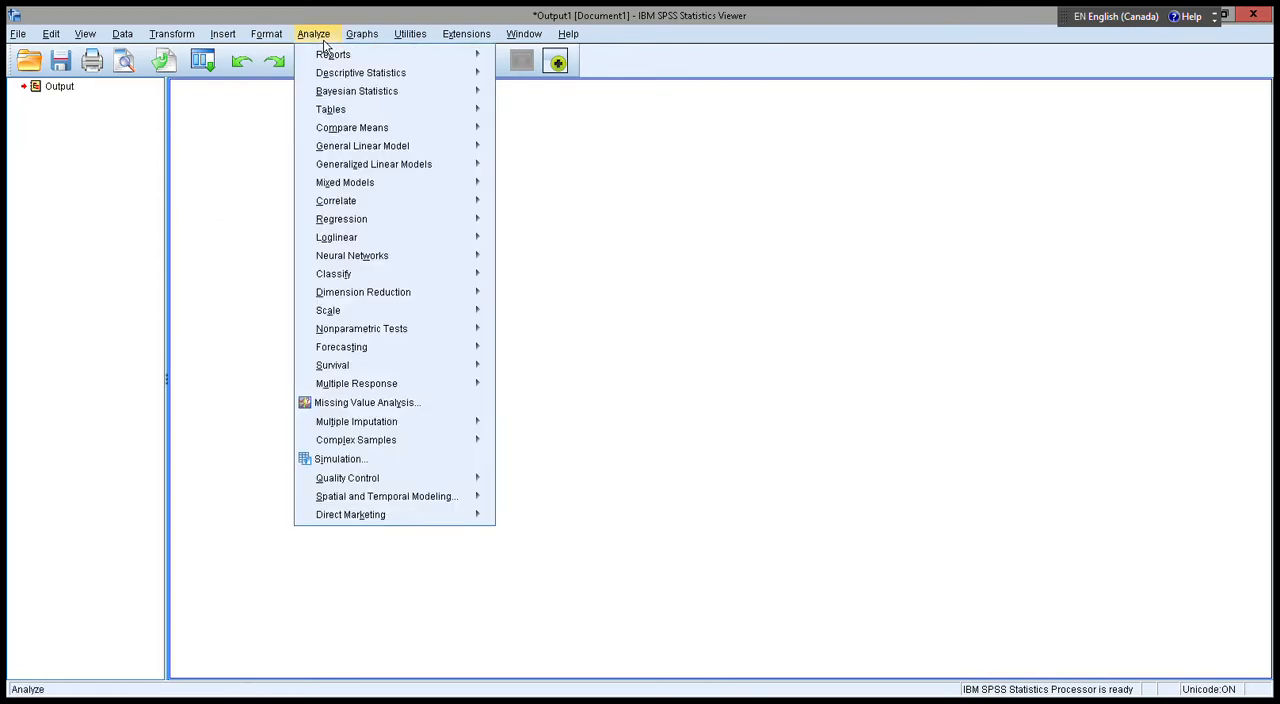
{"action": "mouse_move", "coordinate": [372, 155]}
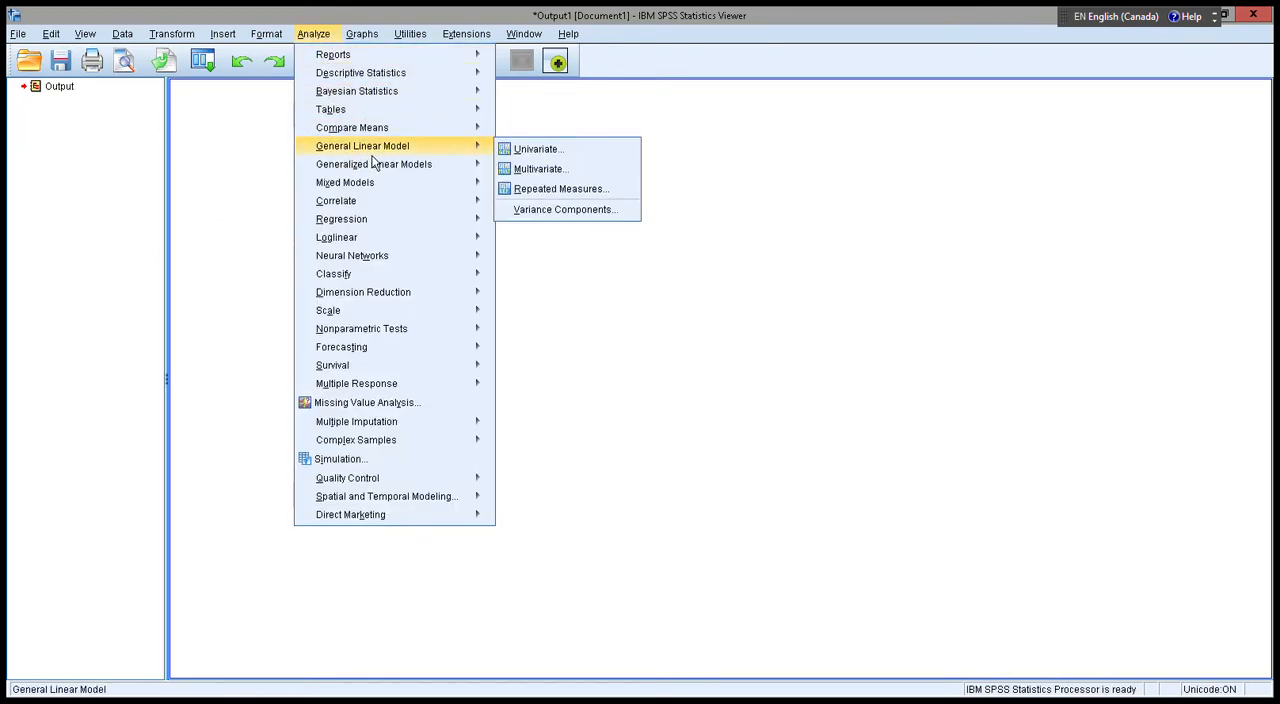
{"action": "left_click", "coordinate": [572, 172]}
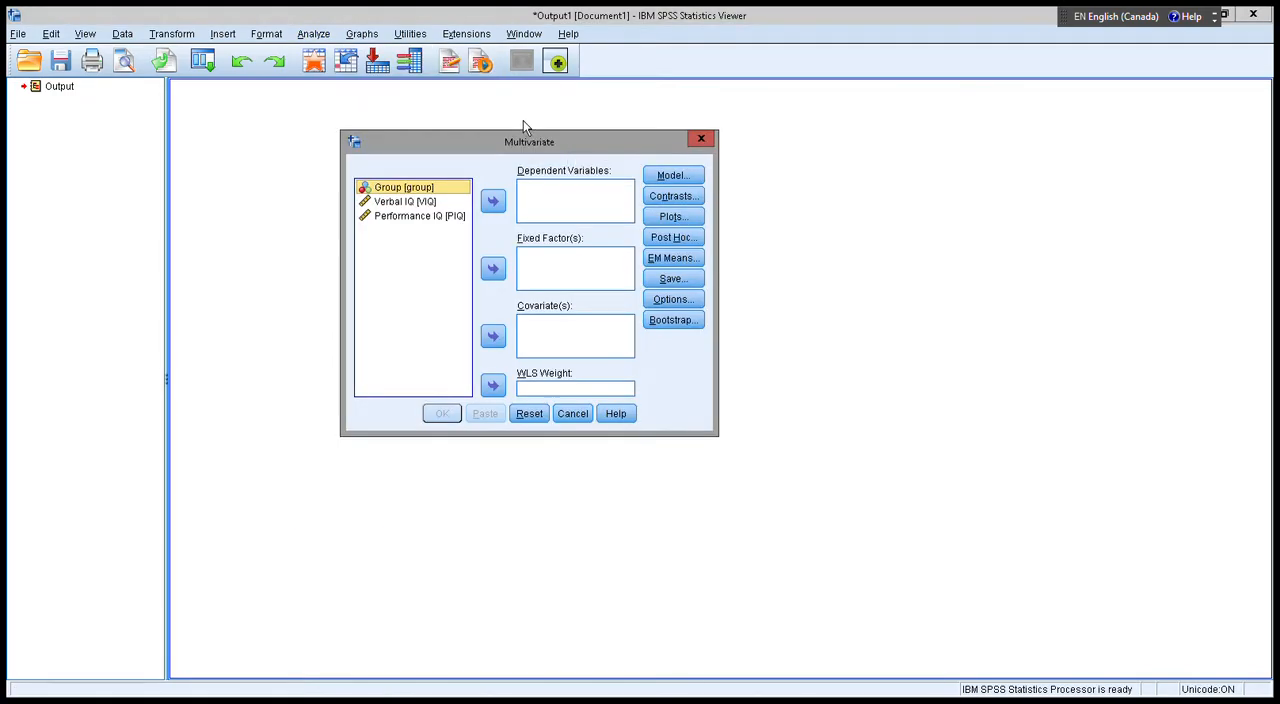
{"action": "left_click_drag", "start_coordinate": [523, 121], "coordinate": [495, 119]}
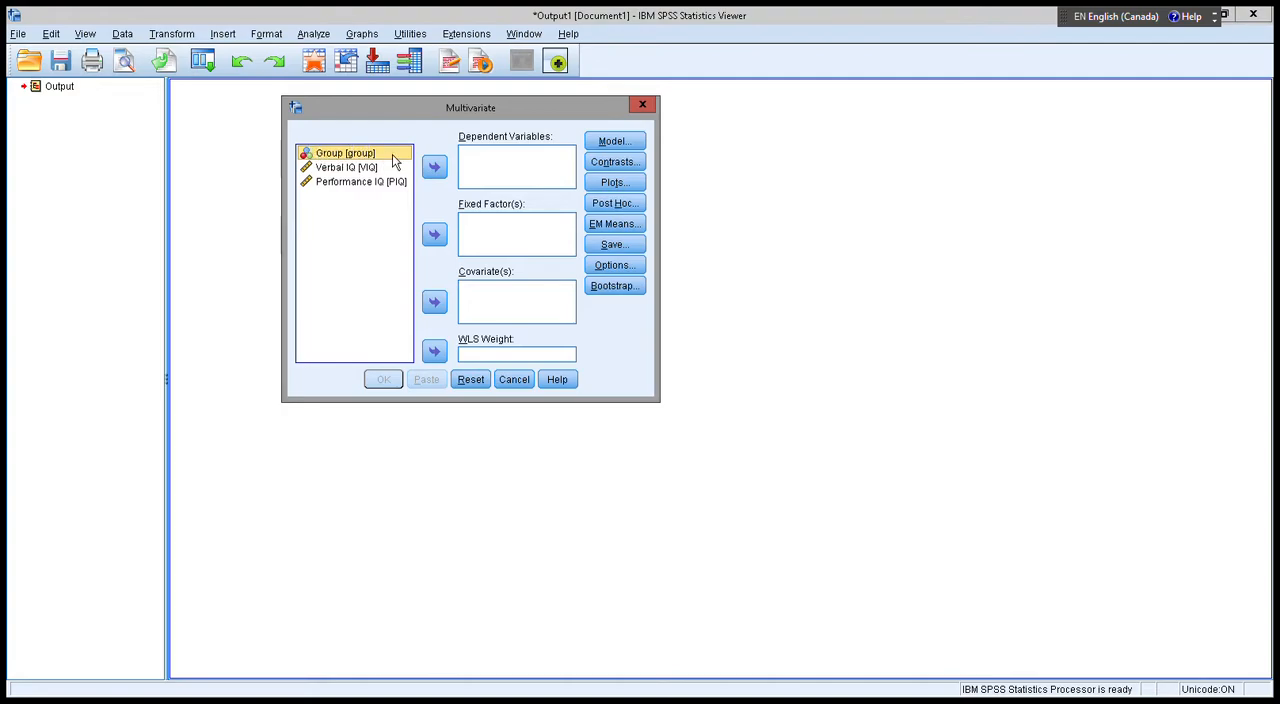
{"action": "left_click", "coordinate": [438, 238]}
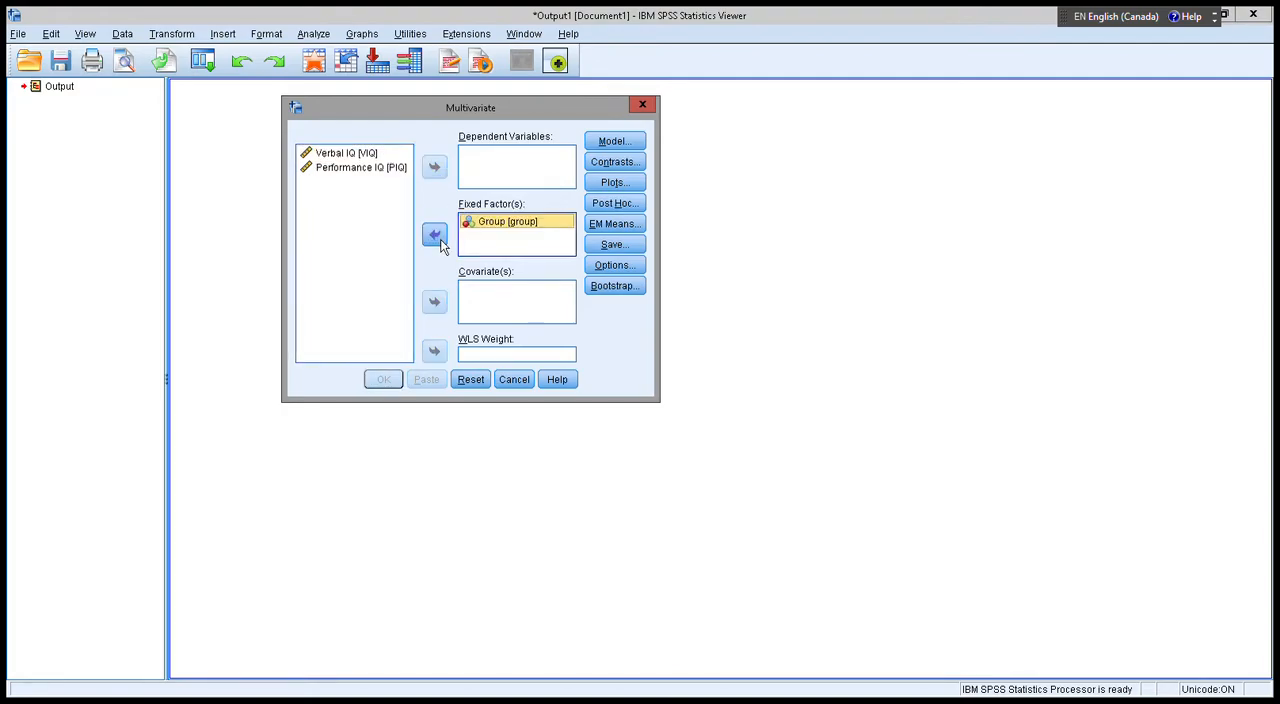
Add Verbal IQ and Performance IQ as dependent variables and run the multivariate analysis.
{"action": "left_click", "coordinate": [340, 153]}
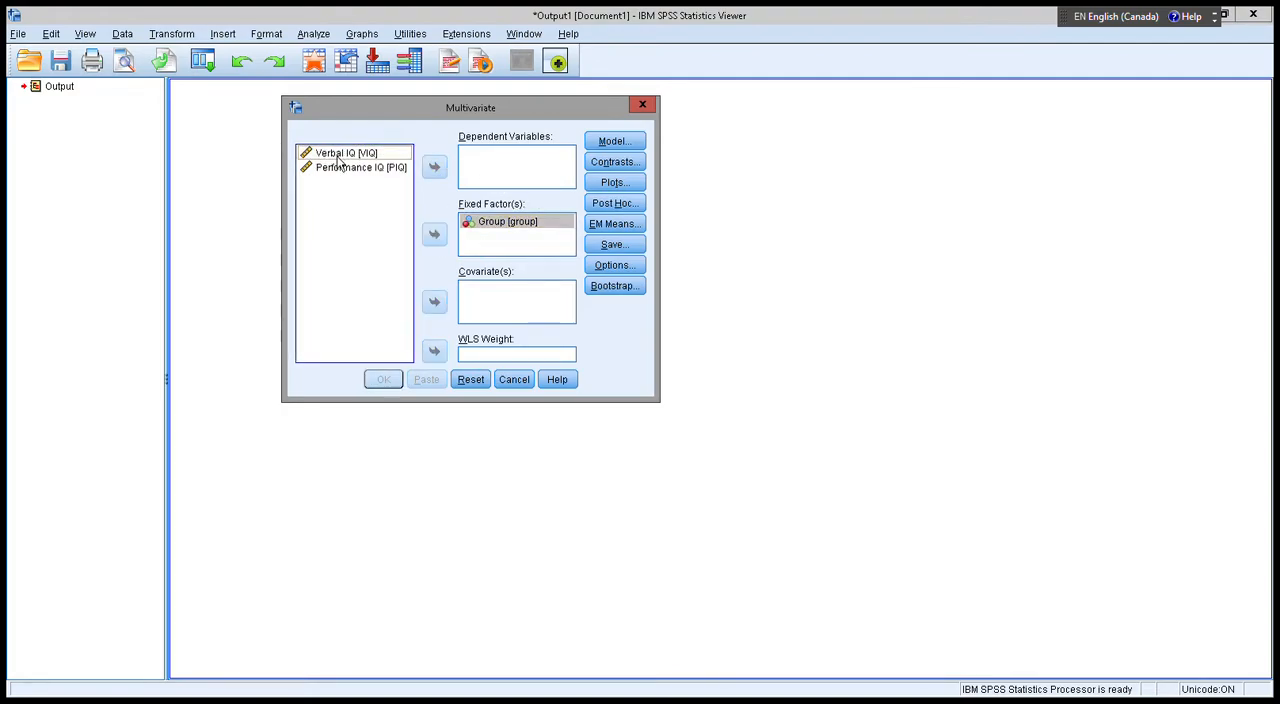
{"action": "left_click", "coordinate": [345, 168], "text": "shift"}
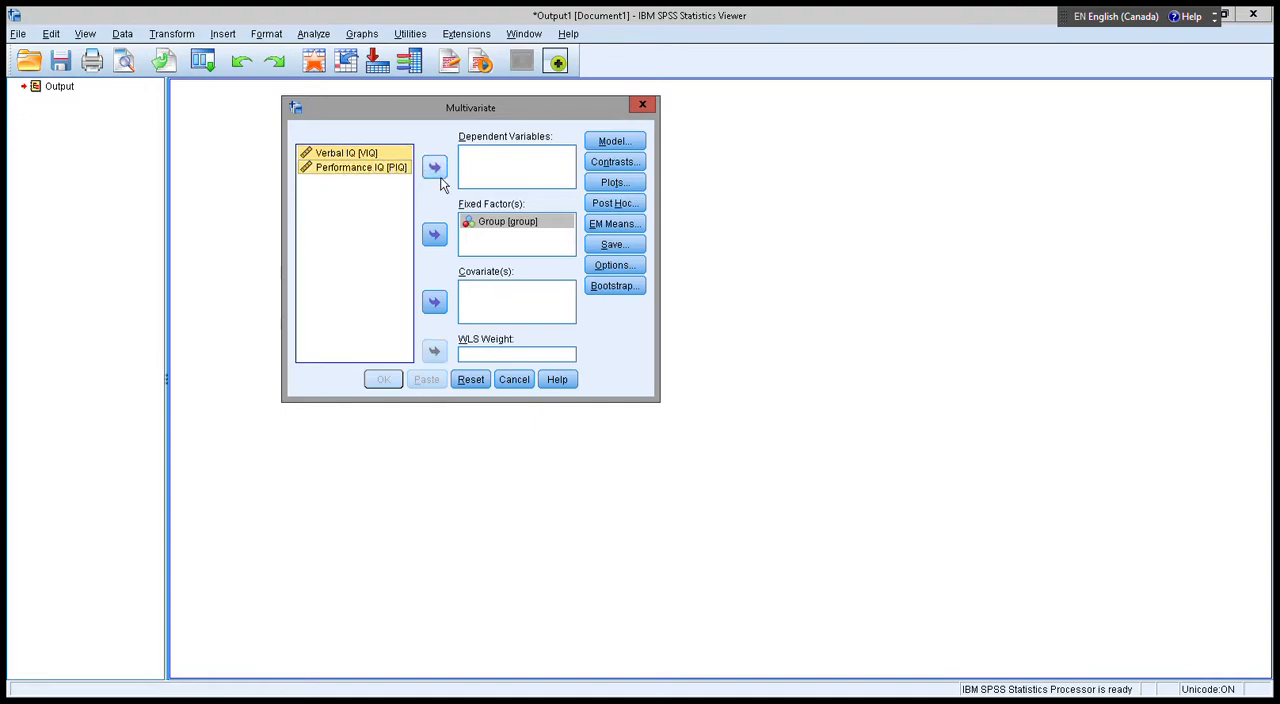
{"action": "left_click", "coordinate": [434, 166]}
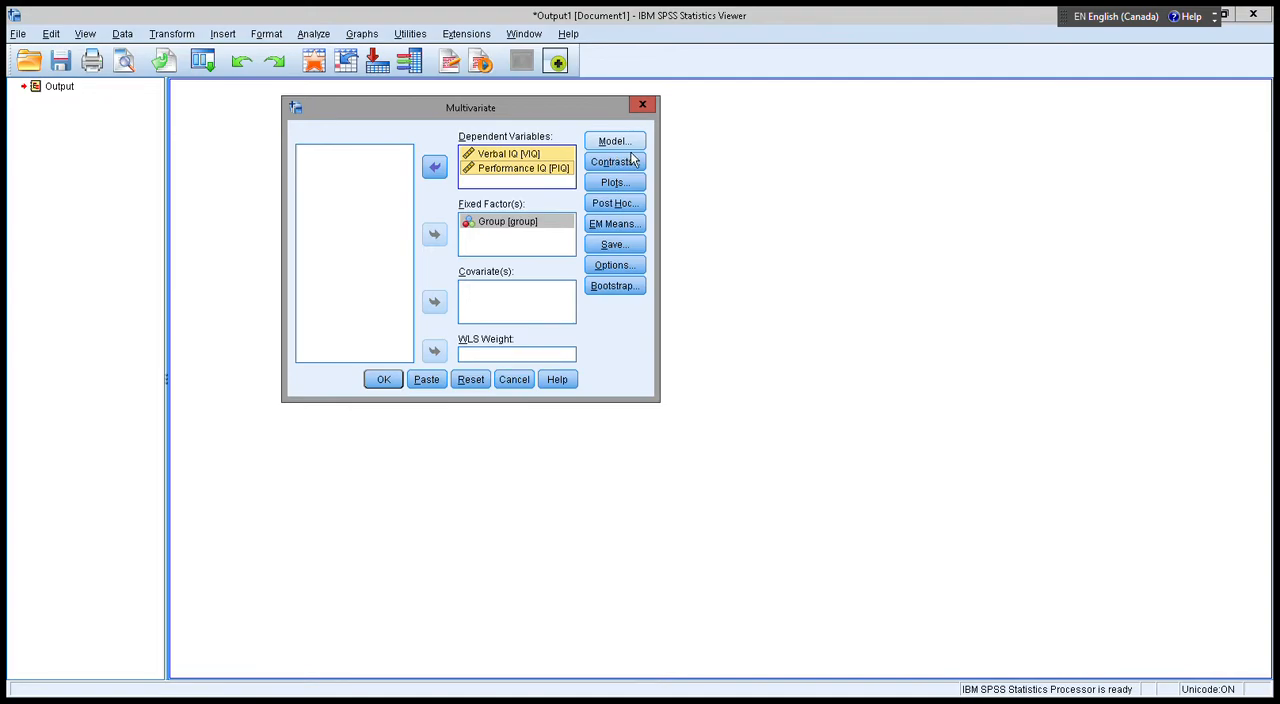
{"action": "left_click", "coordinate": [381, 380]}
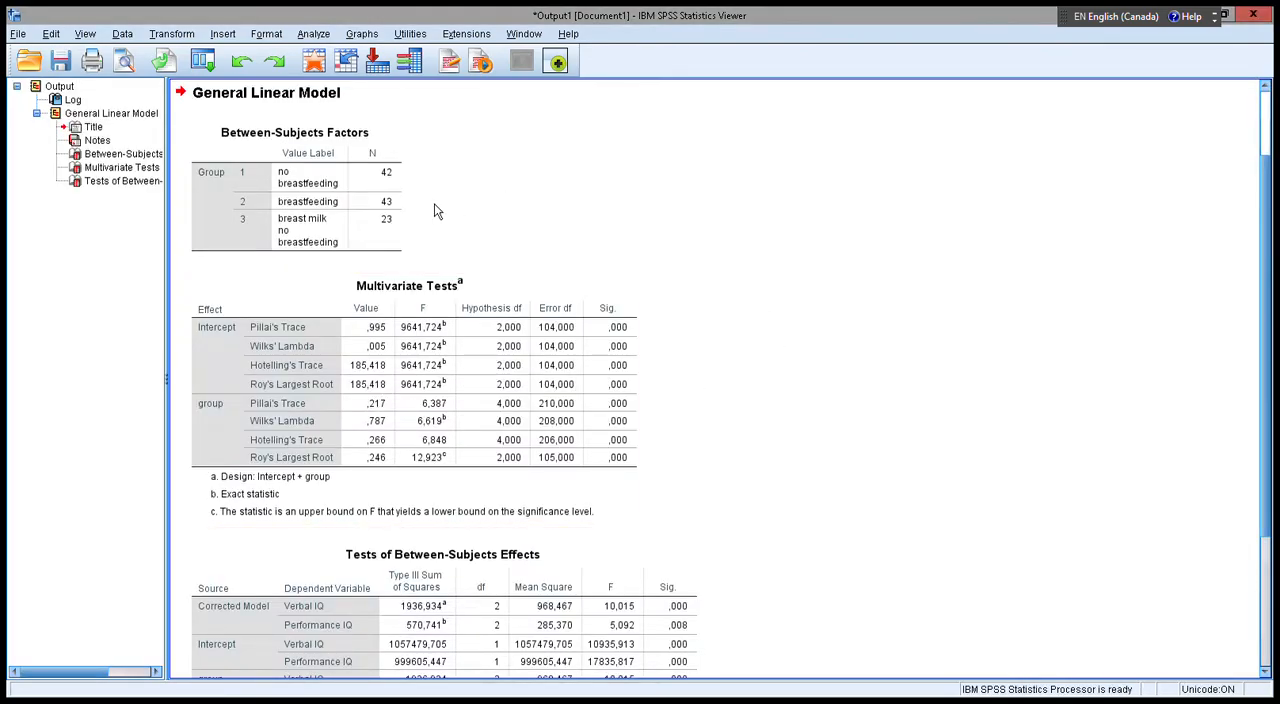
Examine the group effect in the Multivariate Tests and Tests of Between-Subjects Effects tables.
{"action": "scroll", "coordinate": [675, 360], "scroll_direction": "down", "scroll_amount": 3}
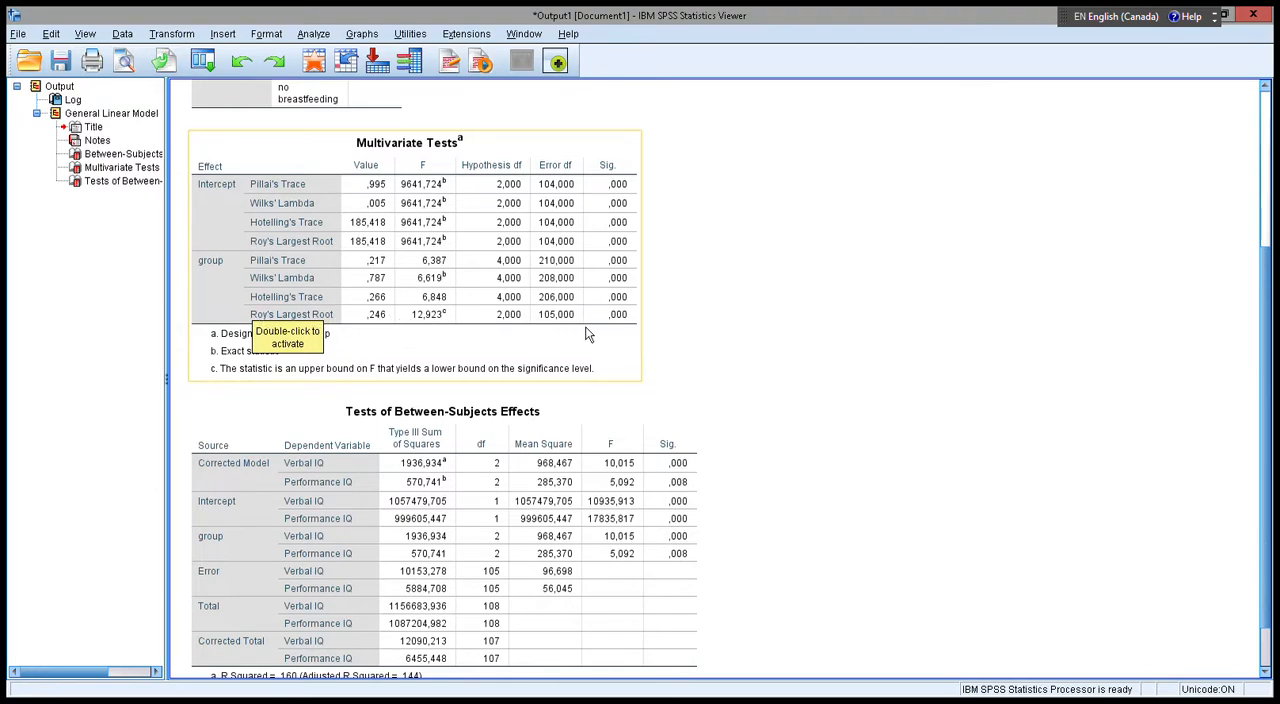
{"action": "scroll", "coordinate": [573, 364], "scroll_direction": "down", "scroll_amount": 2}
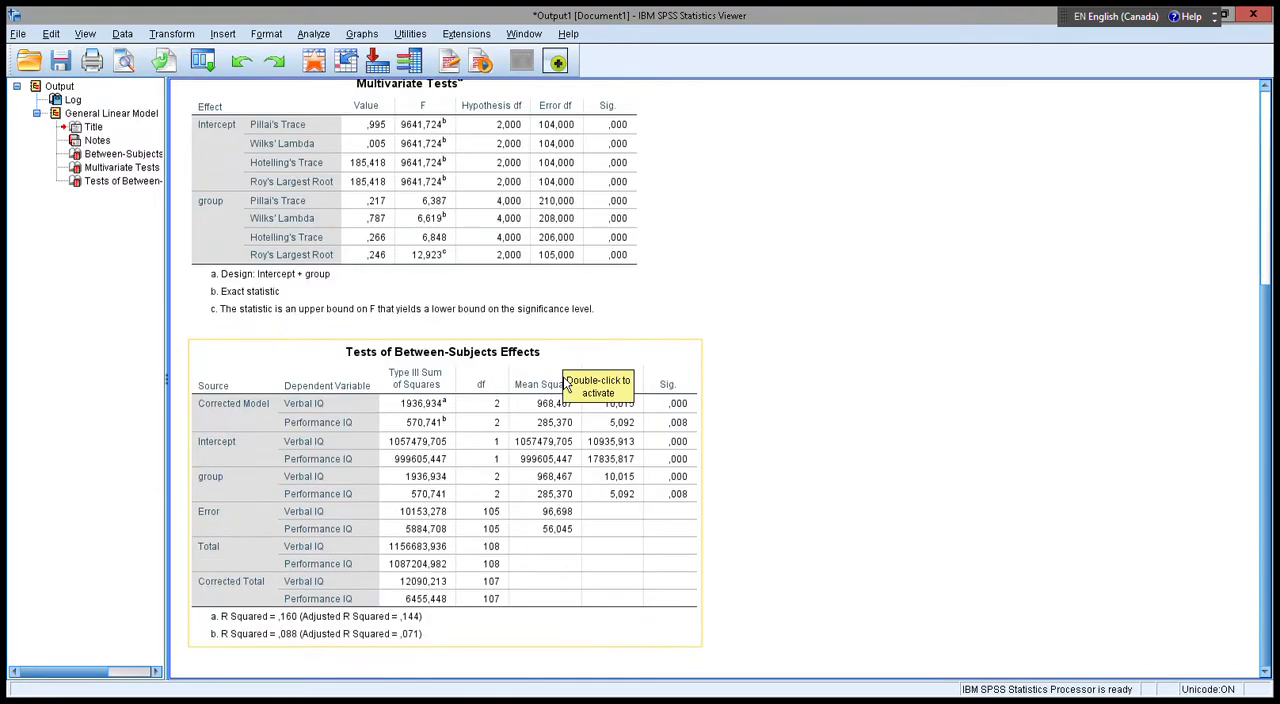
{"action": "left_click", "coordinate": [250, 345]}
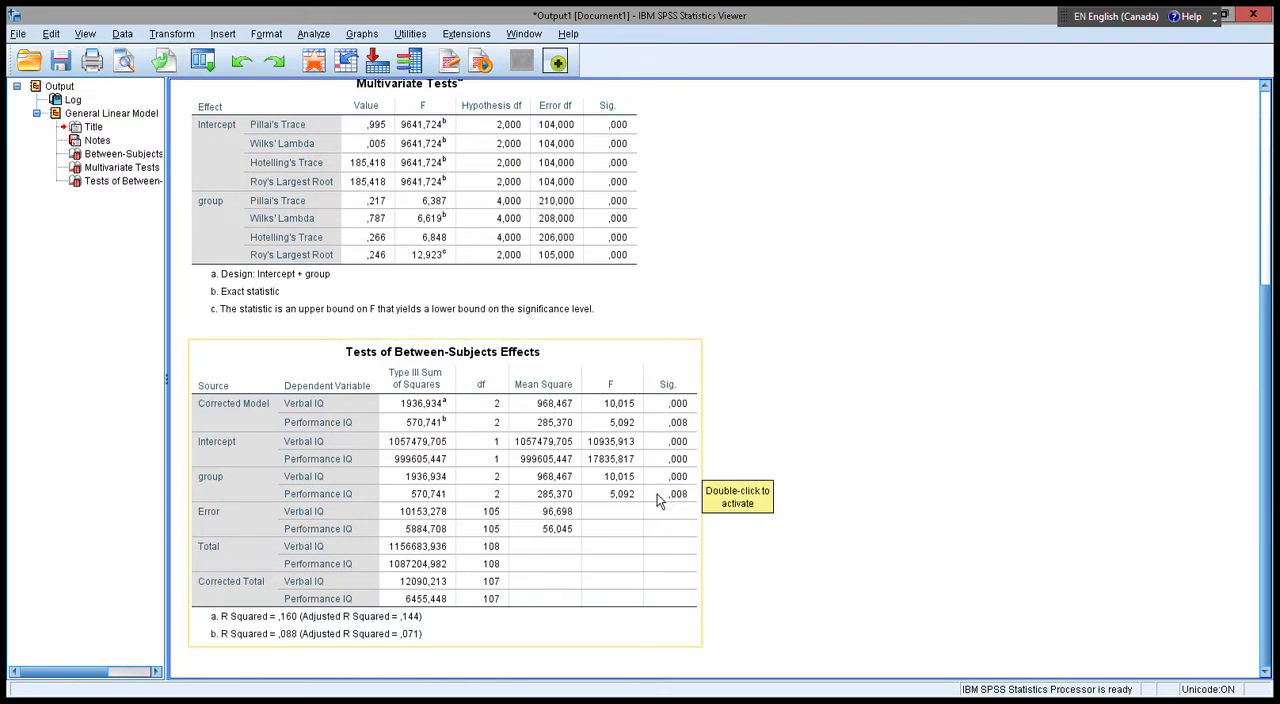
{"action": "scroll", "coordinate": [803, 435], "scroll_direction": "up", "scroll_amount": 3}
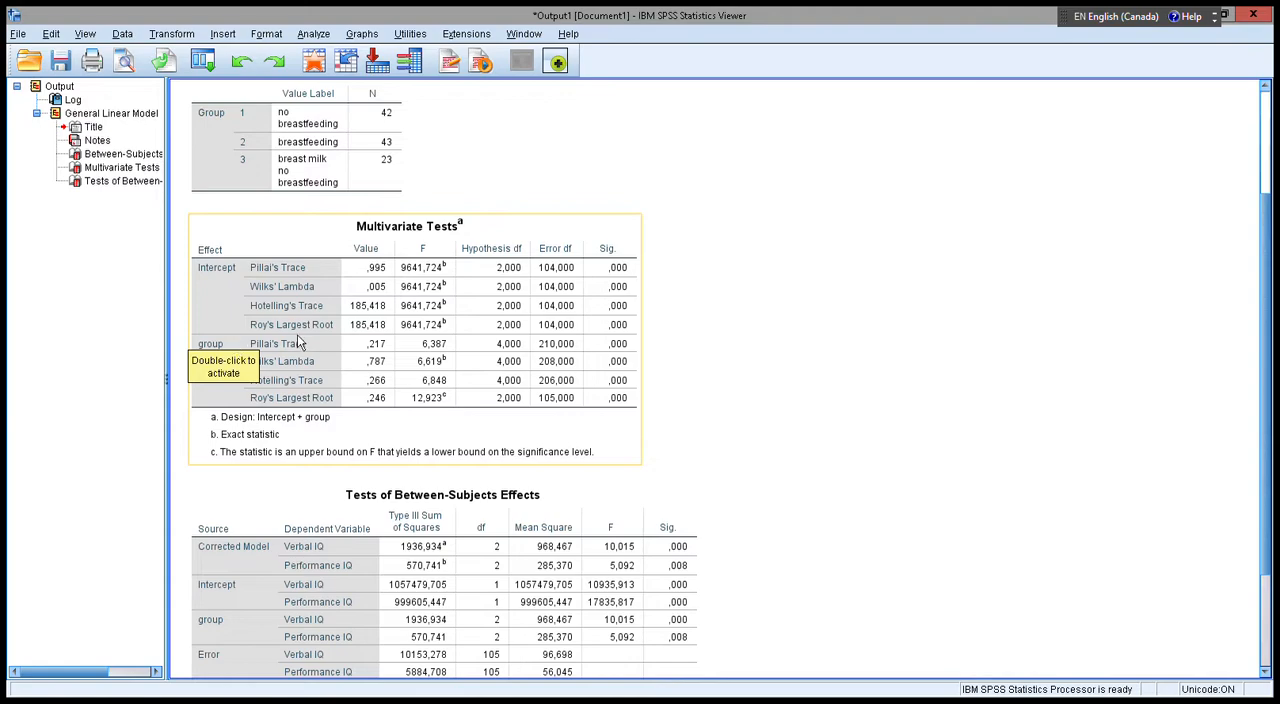
{"action": "scroll", "coordinate": [277, 337], "scroll_direction": "down", "scroll_amount": 3}
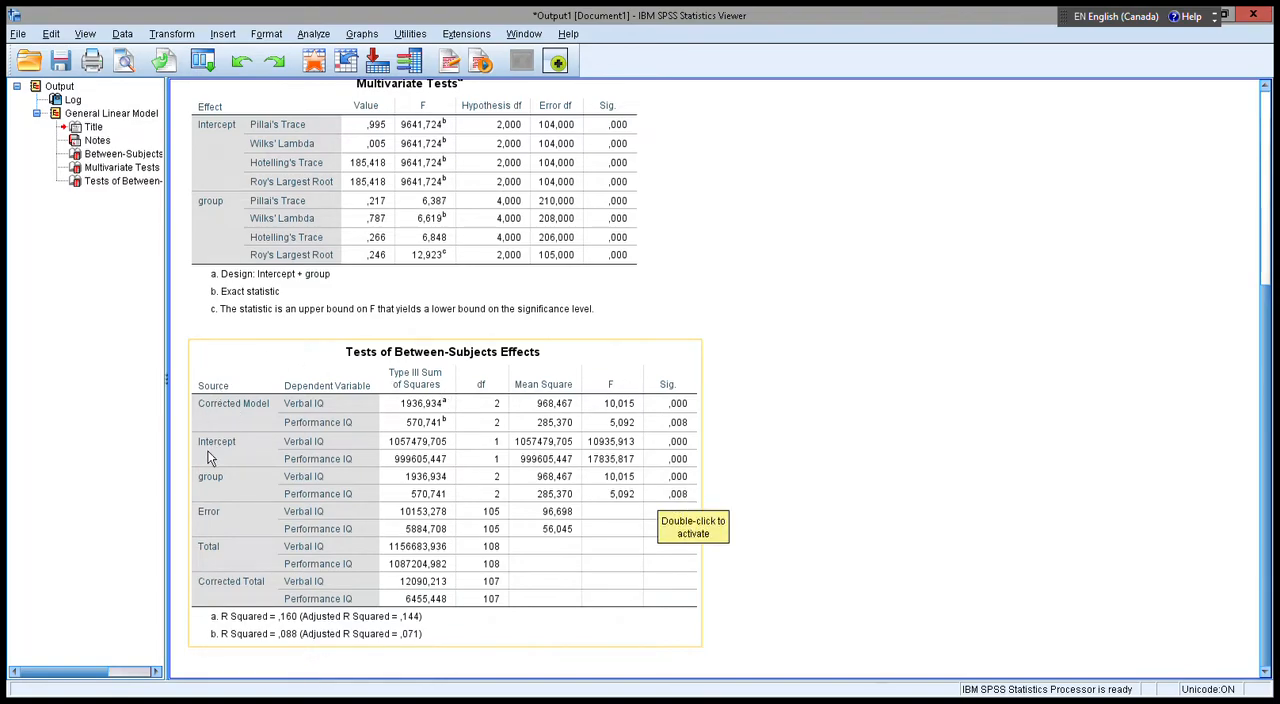
Reopen the Multivariate analysis setup and review its model specification, discarding any changes.
{"action": "left_click", "coordinate": [205, 78]}
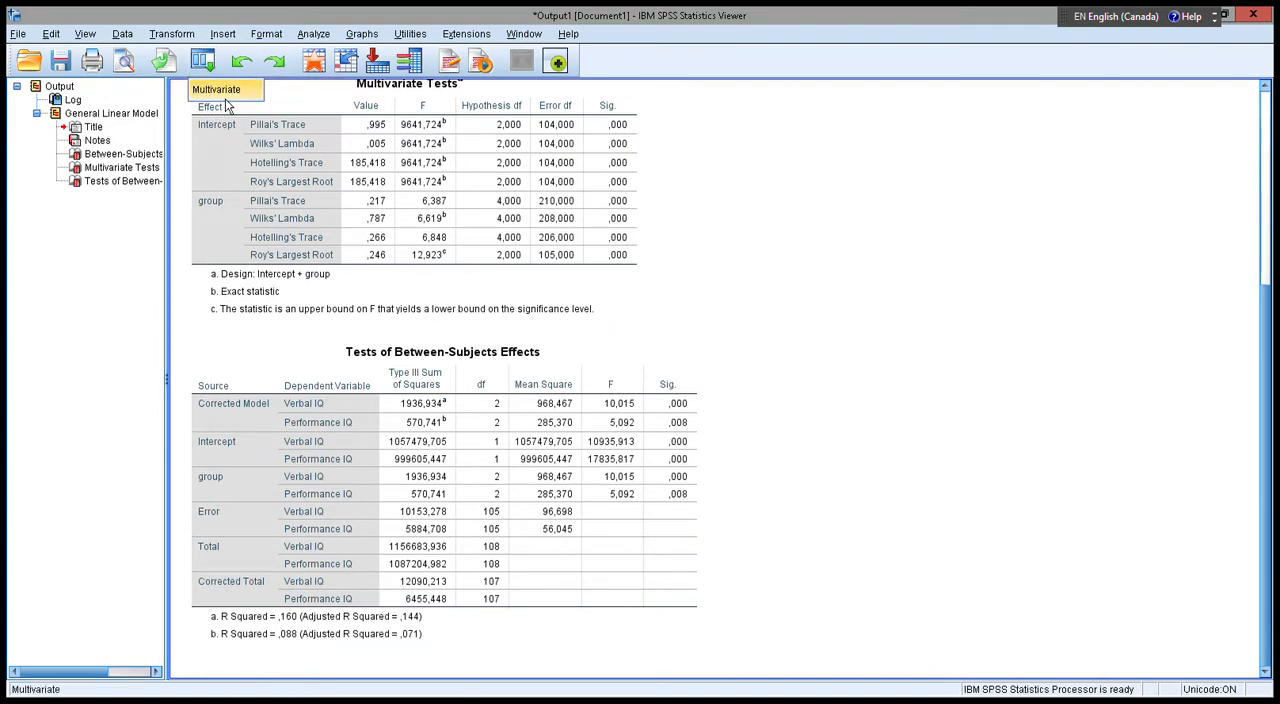
{"action": "left_click", "coordinate": [220, 90]}
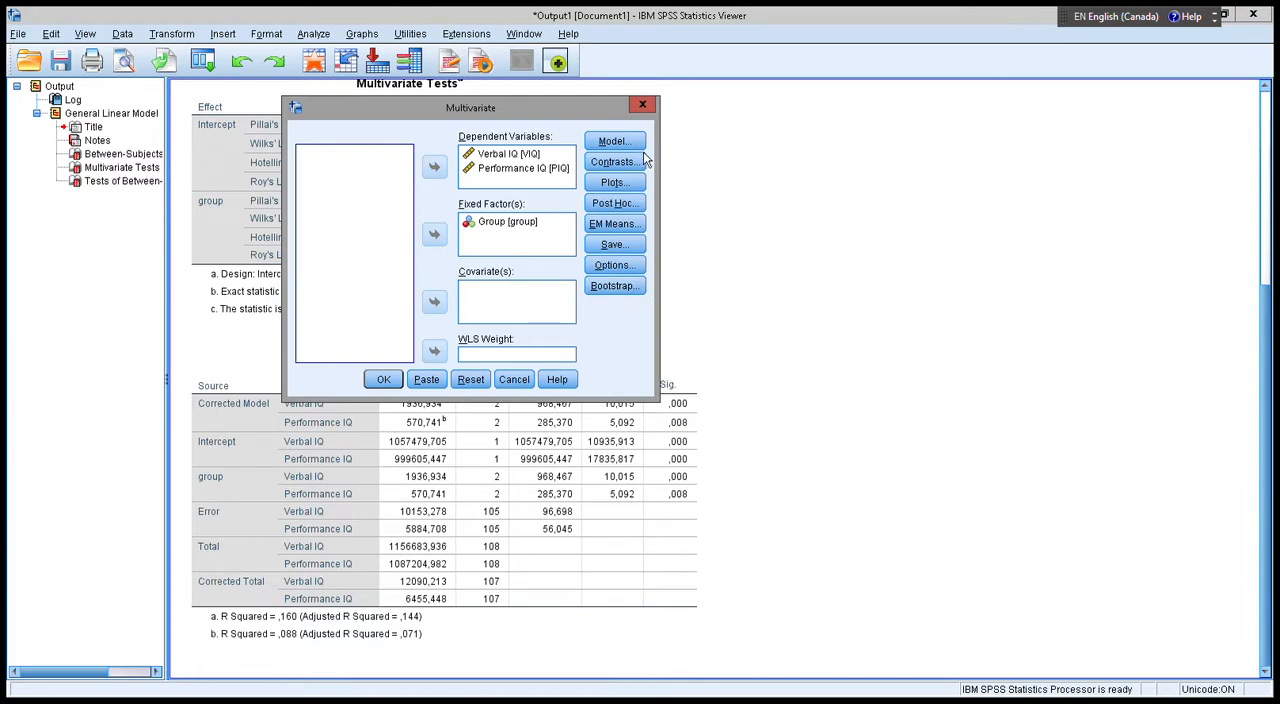
{"action": "left_click_drag", "start_coordinate": [555, 117], "coordinate": [636, 170]}
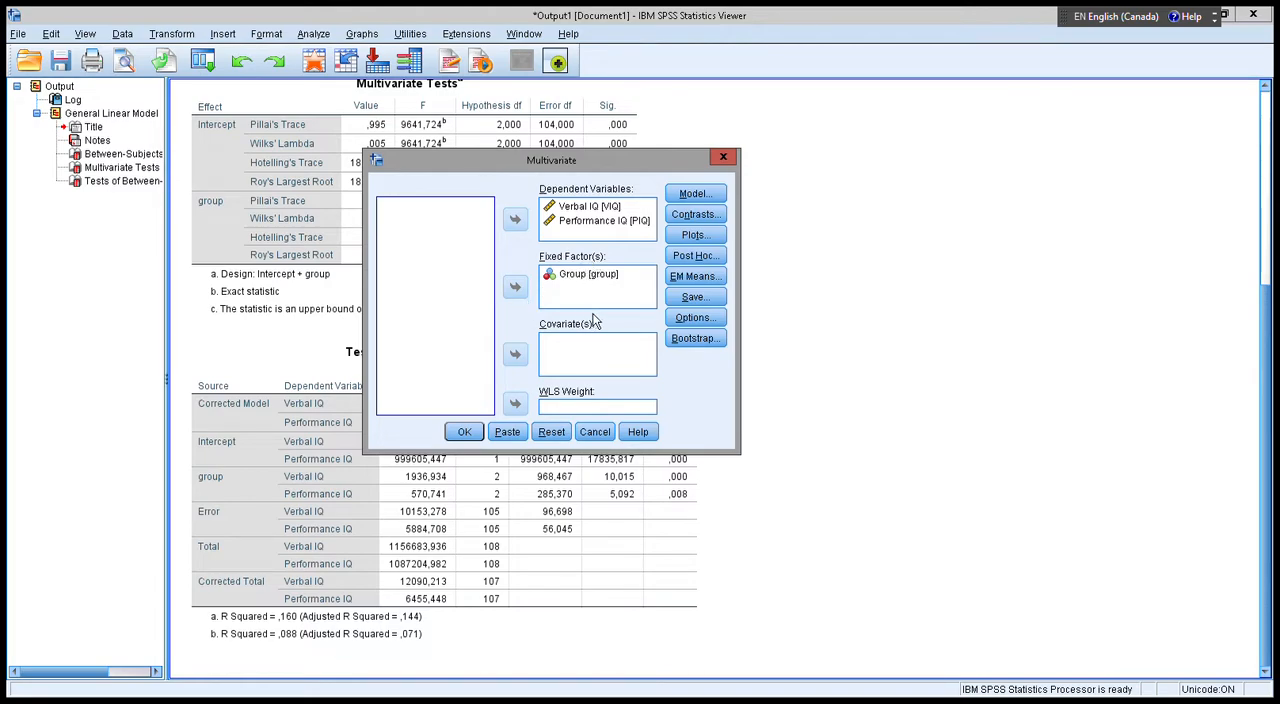
{"action": "left_click", "coordinate": [700, 198]}
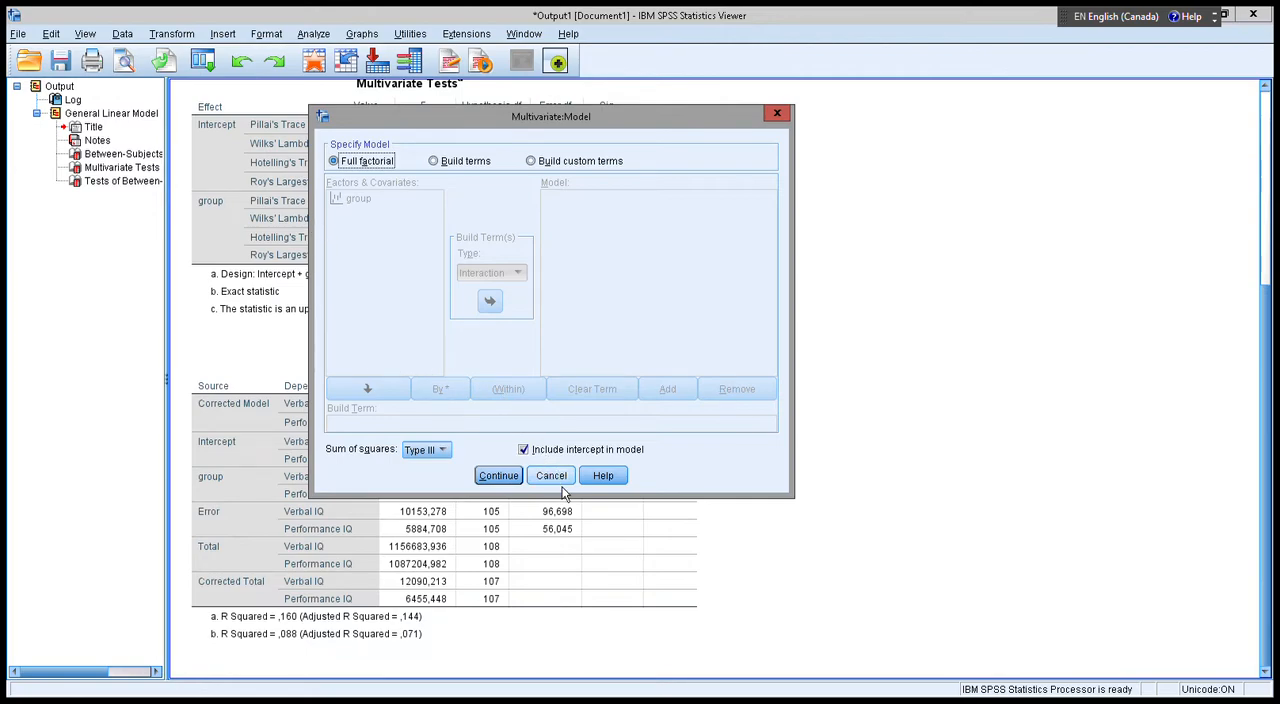
{"action": "left_click", "coordinate": [553, 477]}
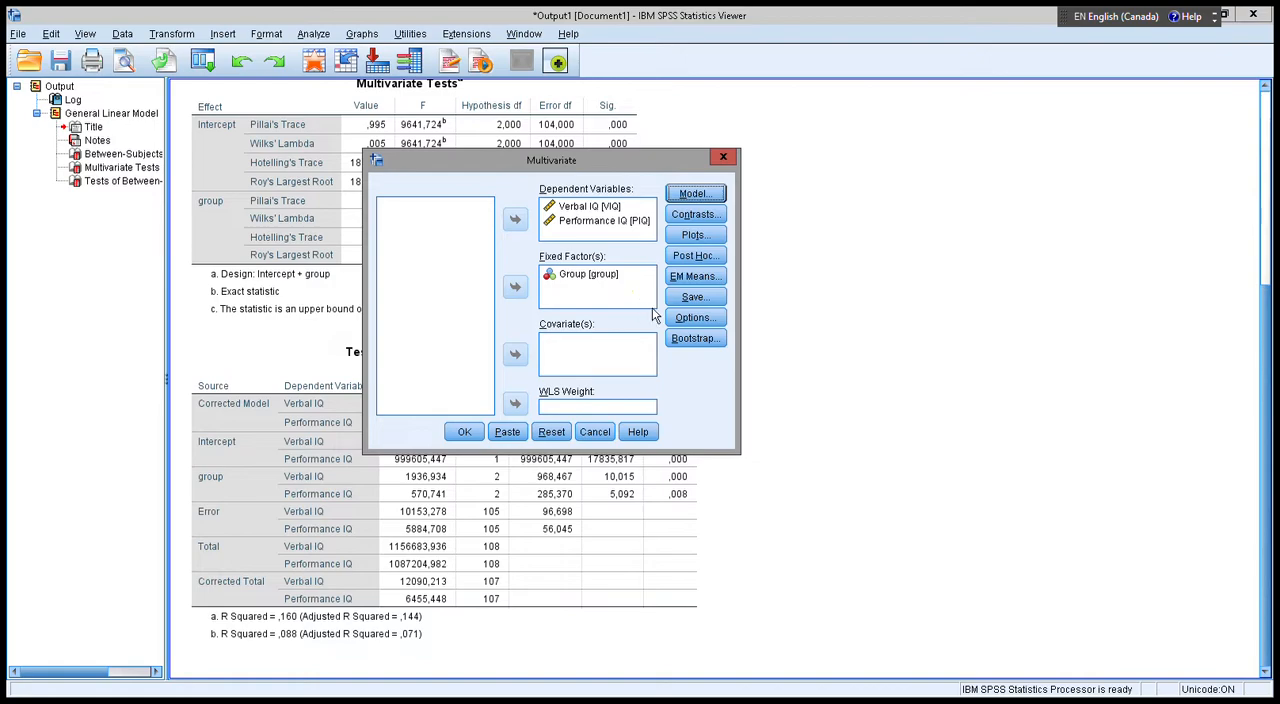
Add a profile line plot with group on the horizontal axis and the Y axis starting at 0.
{"action": "left_click", "coordinate": [694, 235]}
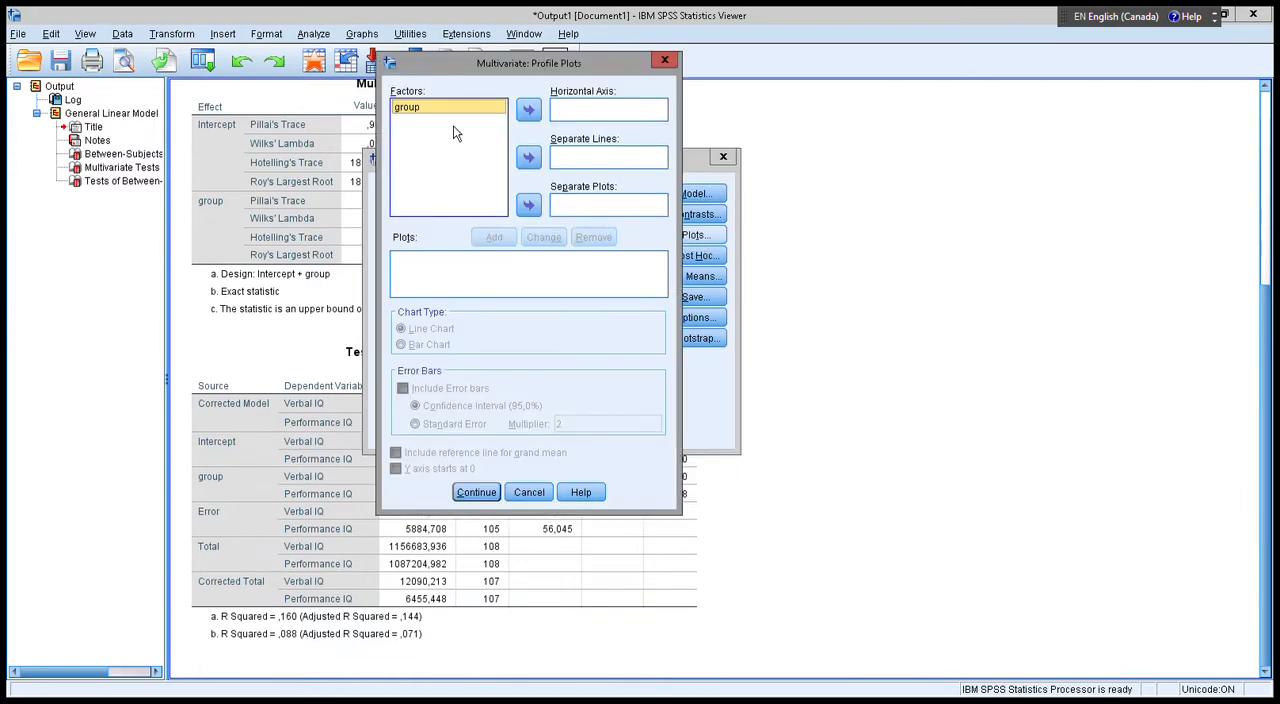
{"action": "left_click", "coordinate": [529, 110]}
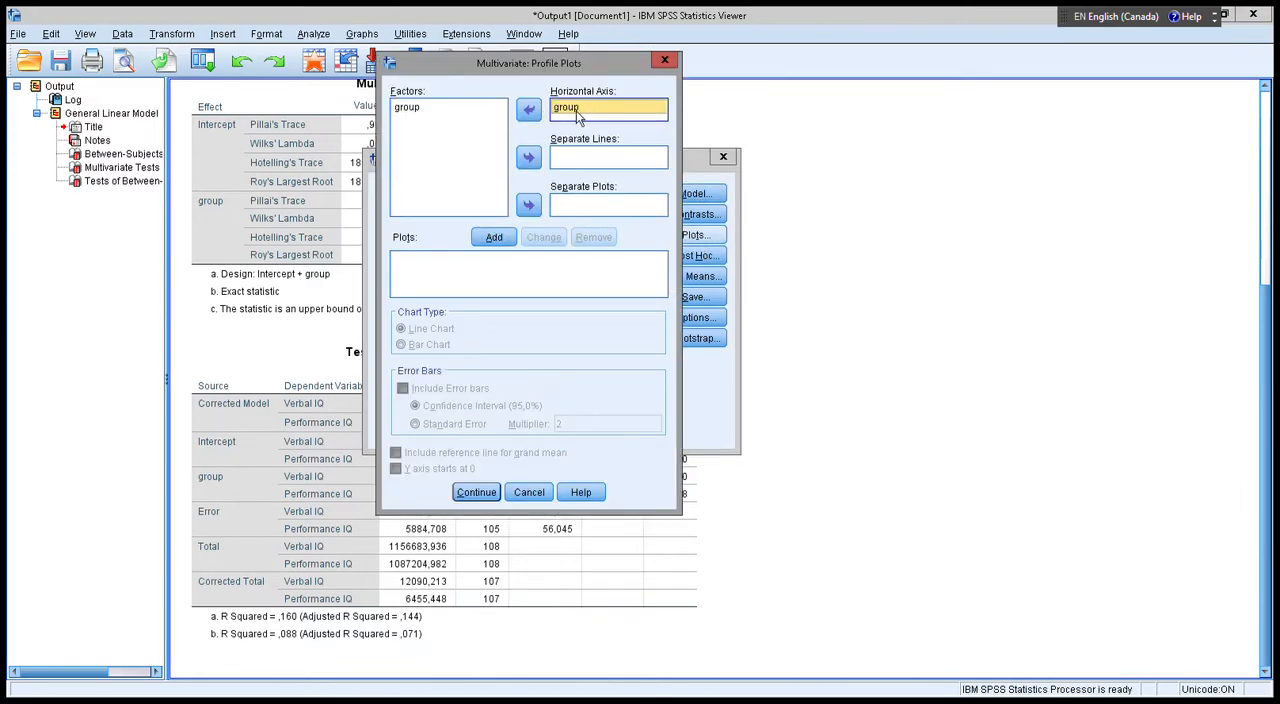
{"action": "left_click", "coordinate": [494, 237]}
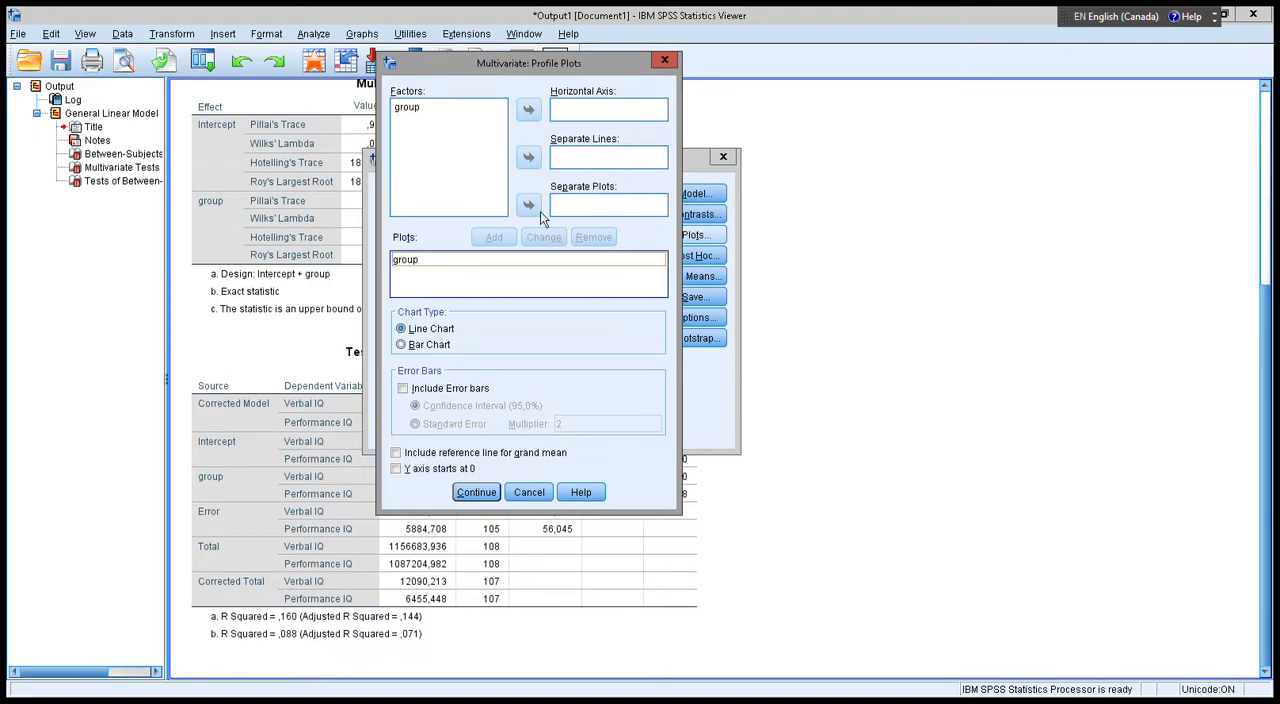
{"action": "left_click", "coordinate": [428, 475]}
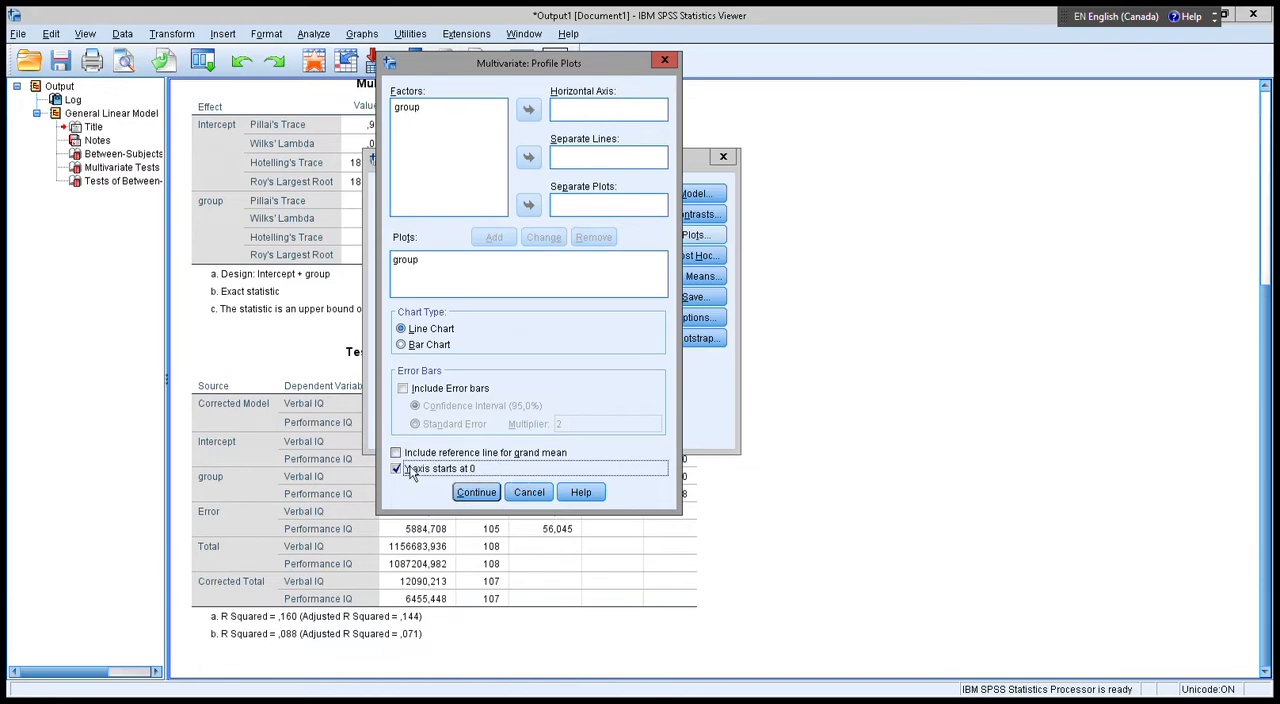
{"action": "left_click", "coordinate": [477, 492]}
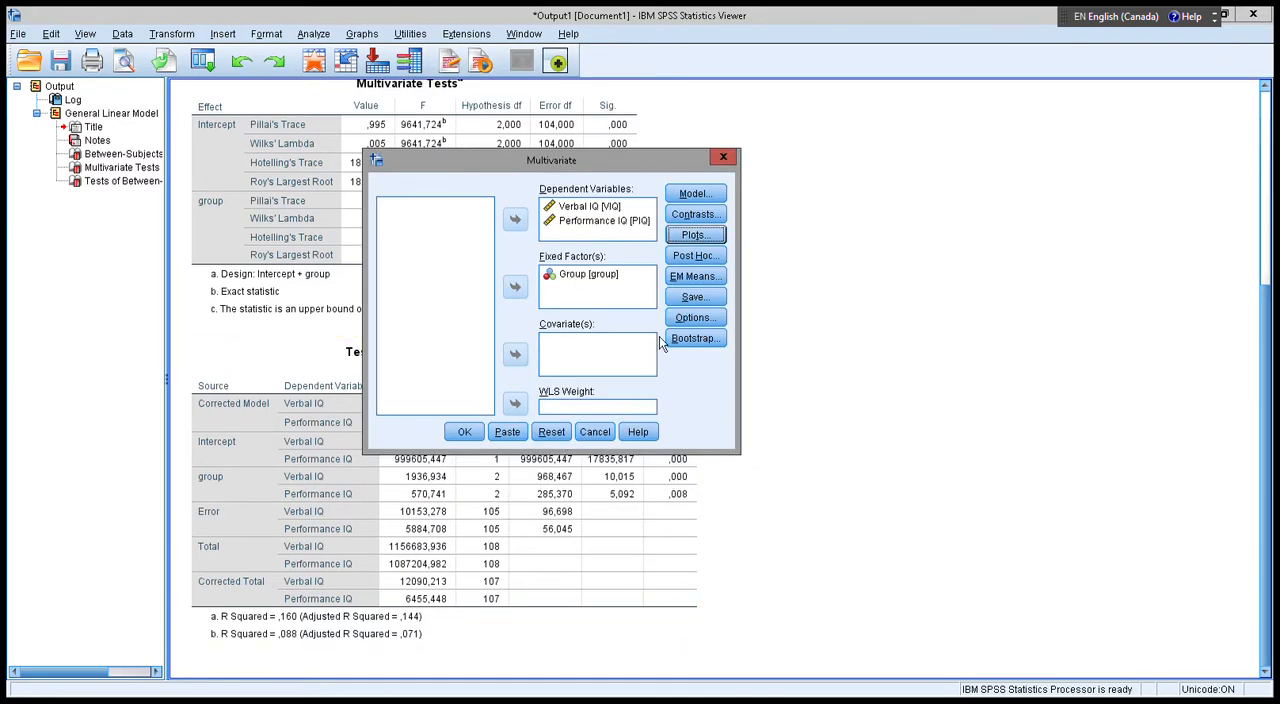
Request Bonferroni post hoc comparisons for the group factor.
{"action": "left_click", "coordinate": [706, 257]}
{"action": "left_click", "coordinate": [641, 266]}
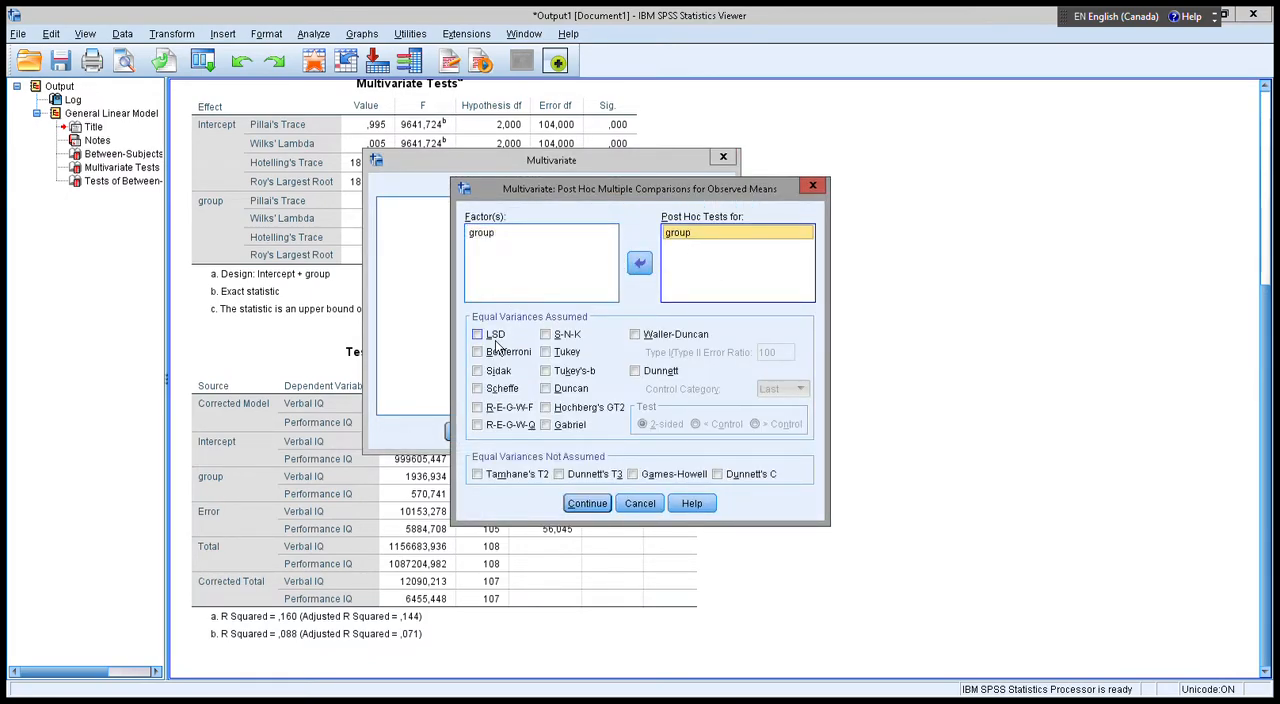
{"action": "left_click", "coordinate": [479, 352]}
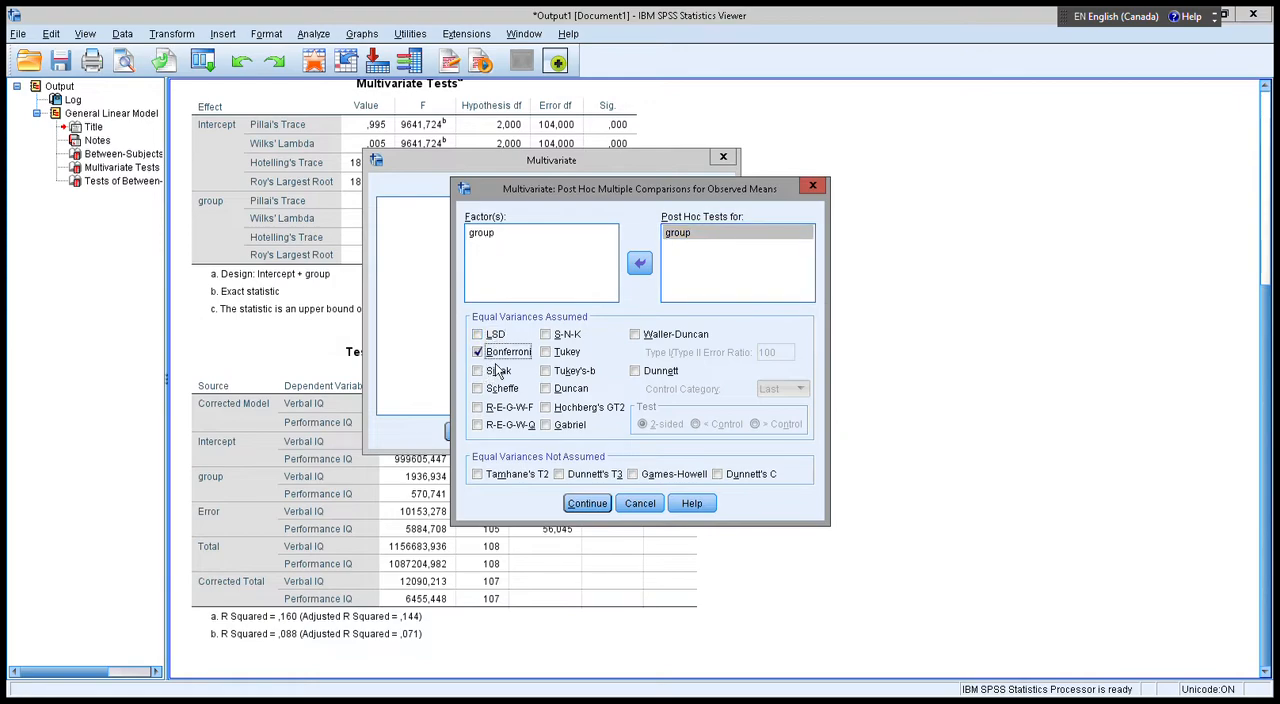
{"action": "left_click", "coordinate": [587, 503]}
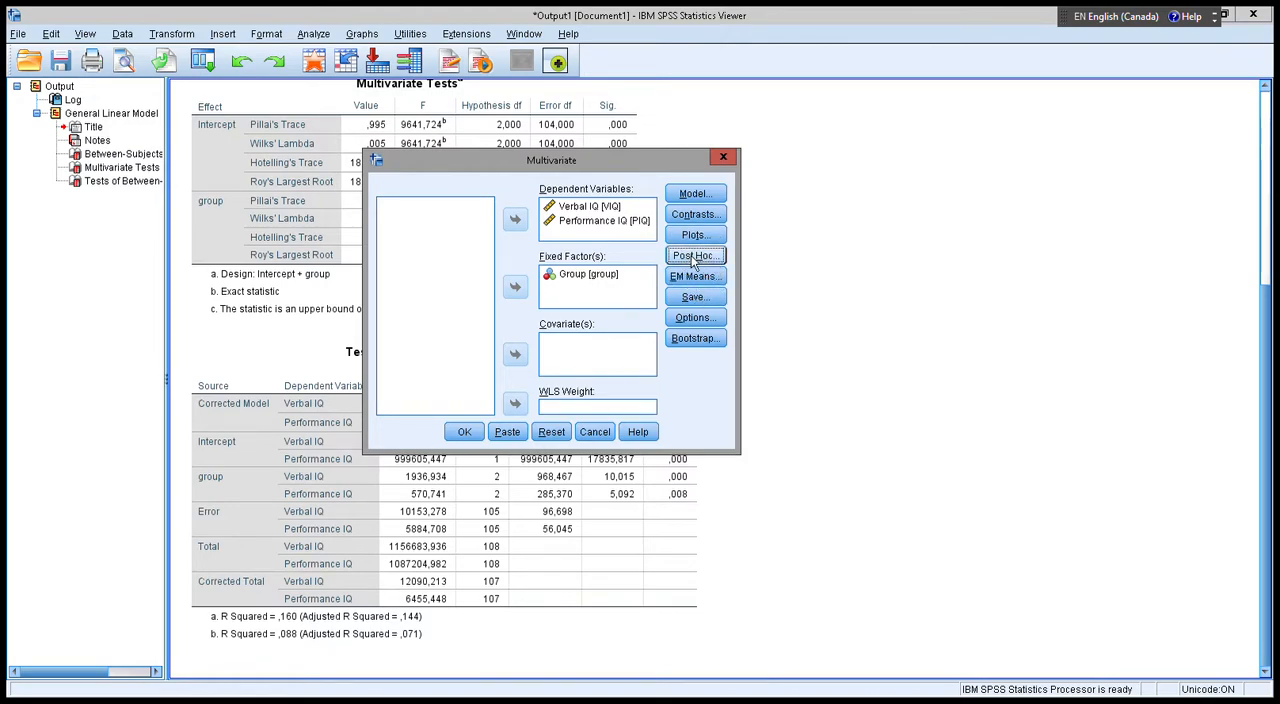
Review the Estimated Marginal Means and Save settings of the multivariate analysis, cancelling out of both.
{"action": "left_click", "coordinate": [693, 277]}
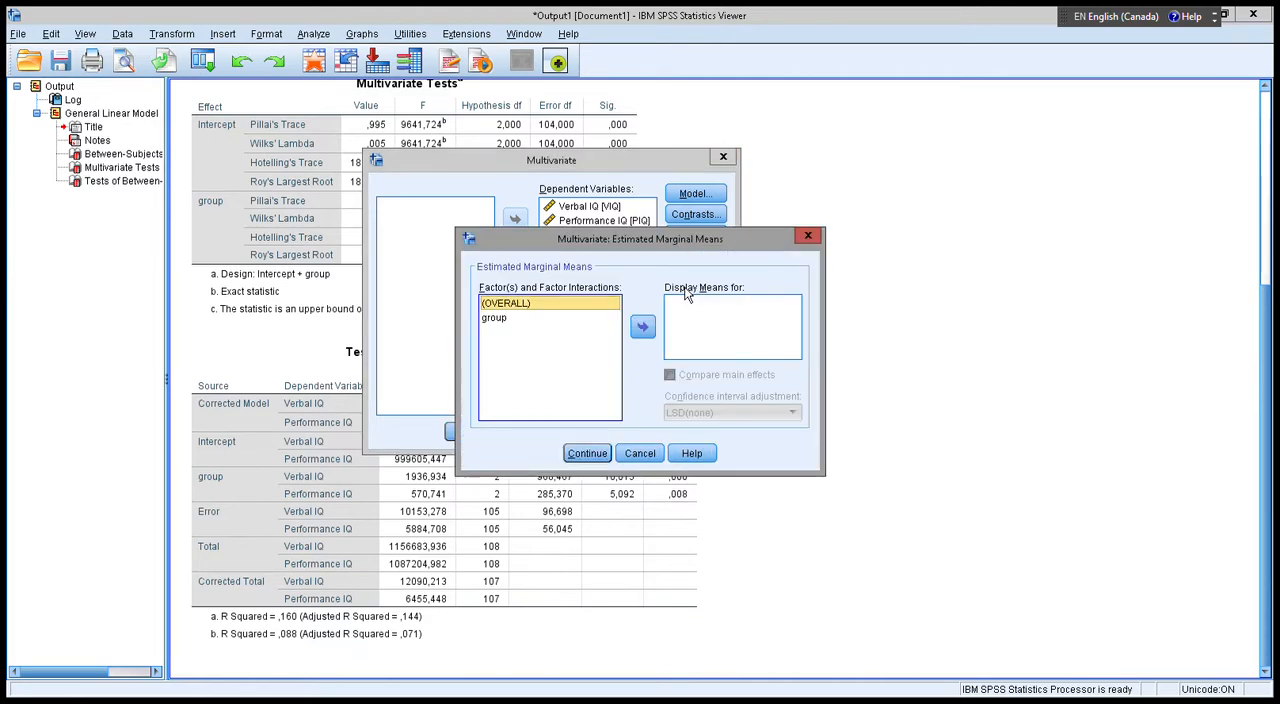
{"action": "left_click", "coordinate": [500, 318]}
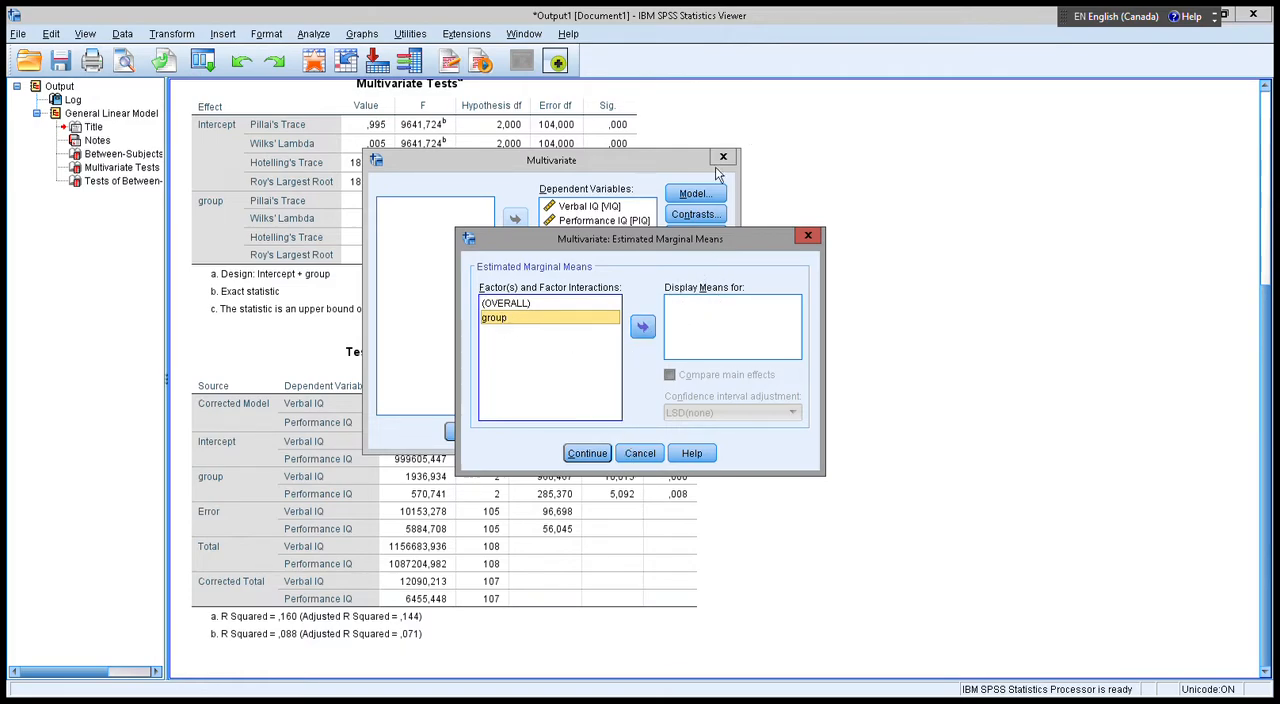
{"action": "left_click", "coordinate": [640, 453]}
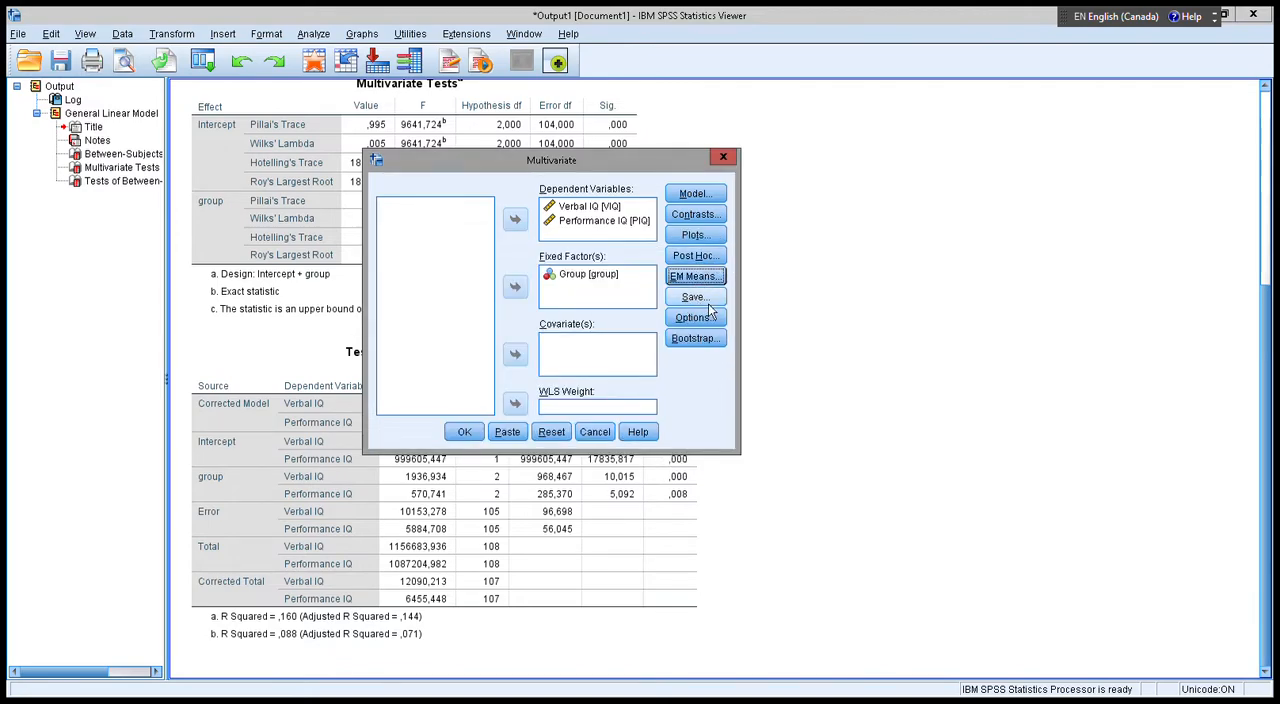
{"action": "left_click", "coordinate": [697, 298]}
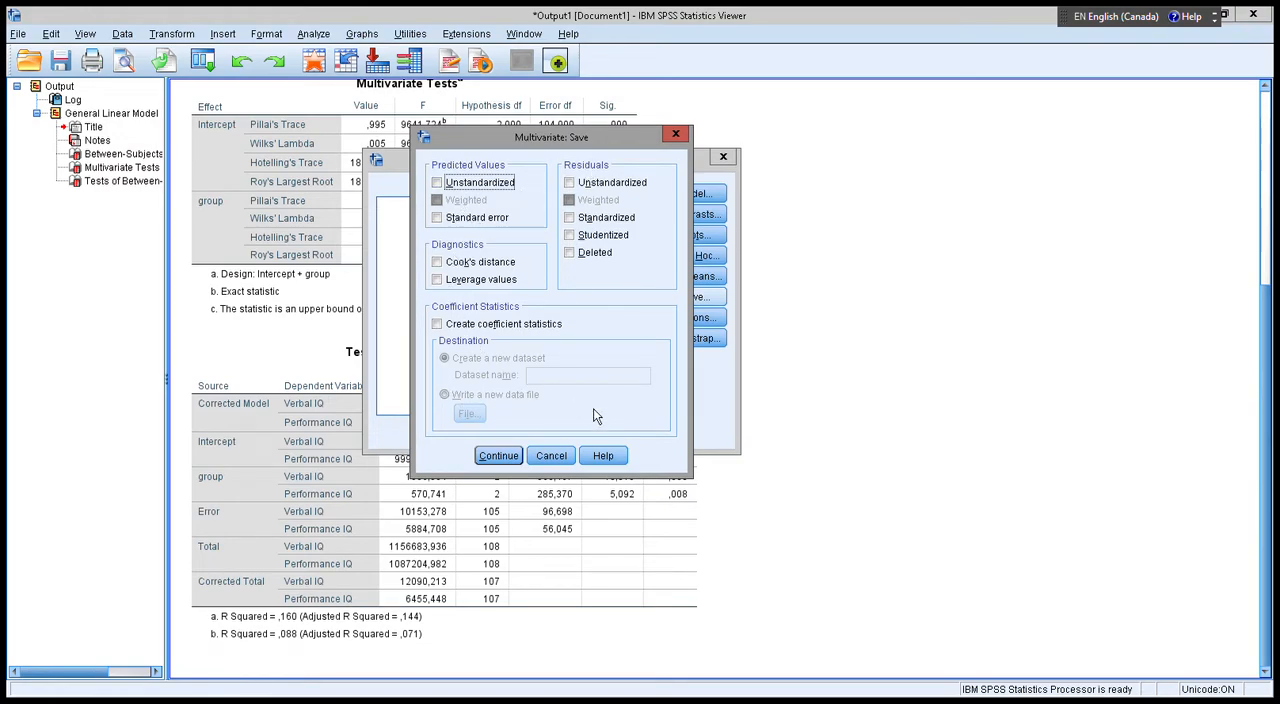
{"action": "left_click", "coordinate": [558, 460]}
Include descriptive statistics, estimates of effect size, parameter estimates and homogeneity tests in the analysis output.
{"action": "left_click", "coordinate": [704, 320]}
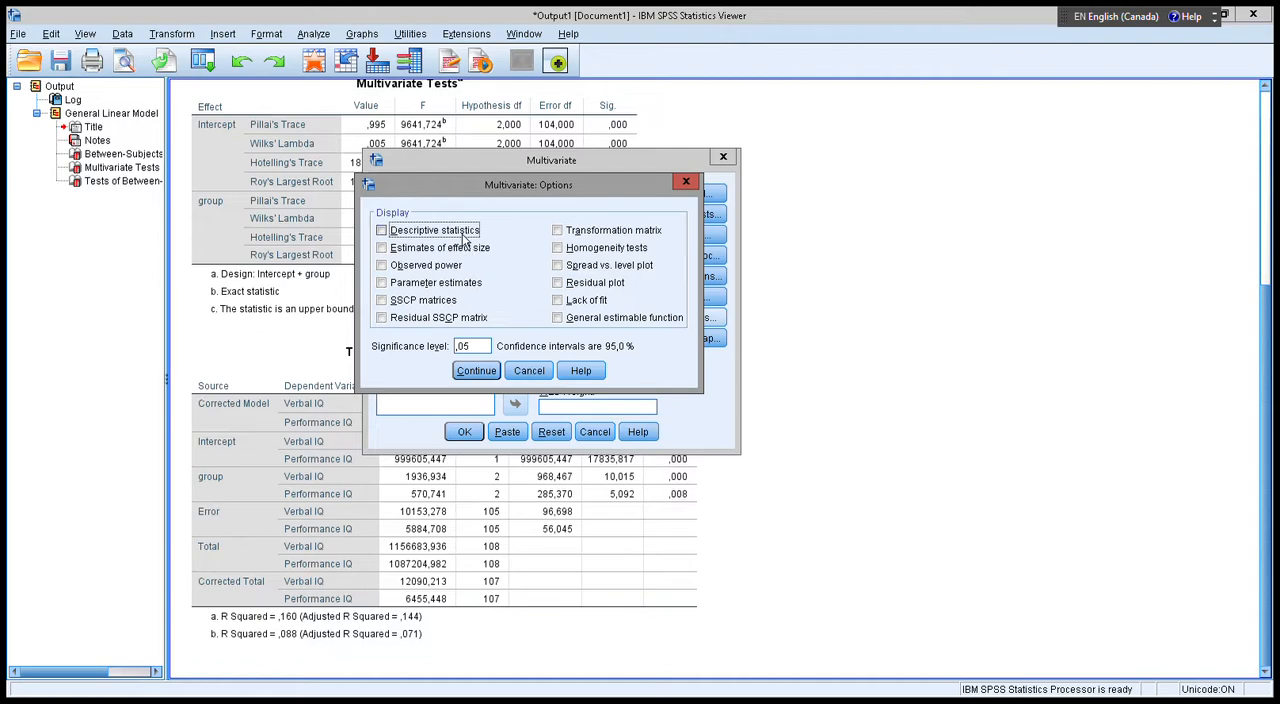
{"action": "left_click", "coordinate": [430, 250]}
{"action": "left_click", "coordinate": [592, 252]}
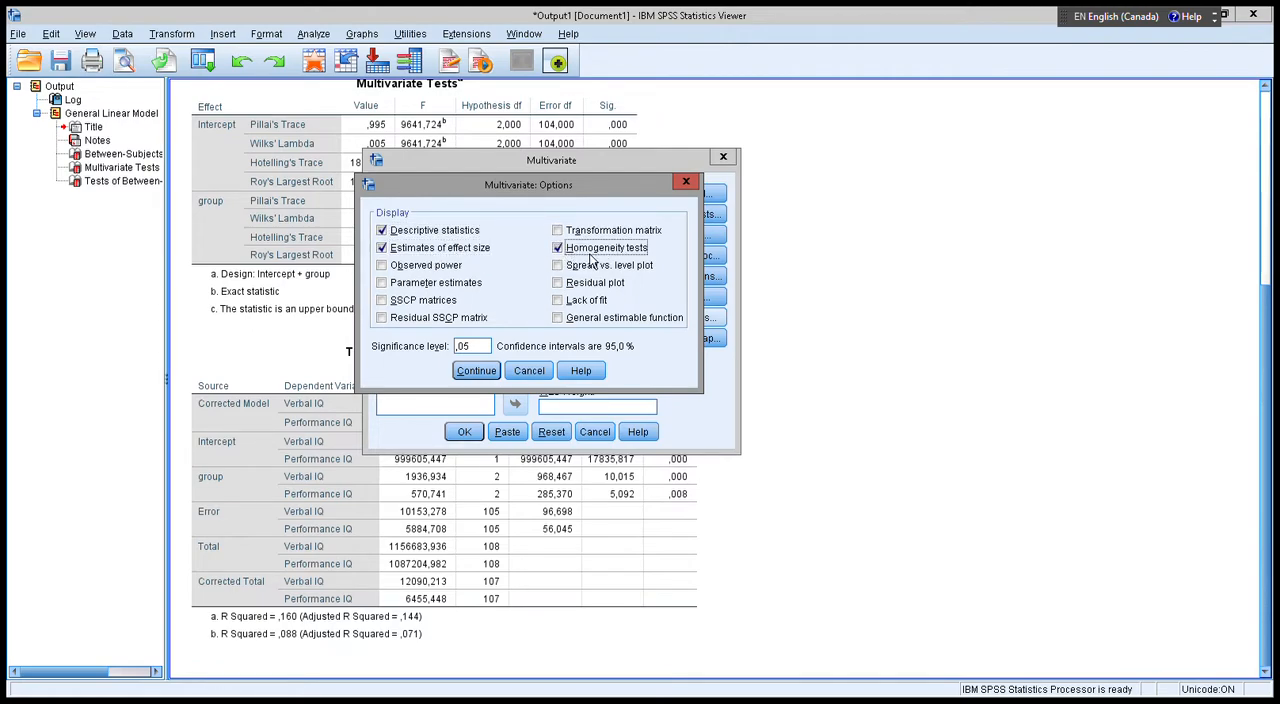
{"action": "left_click", "coordinate": [421, 284]}
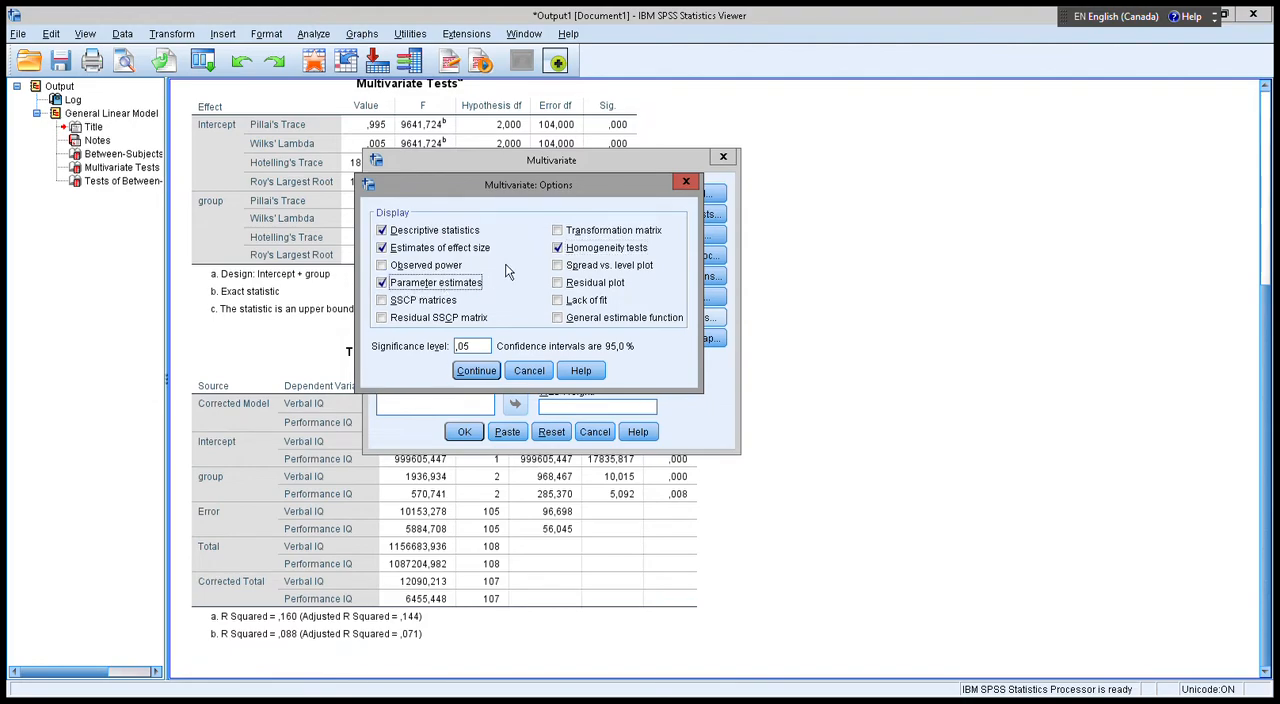
{"action": "left_click", "coordinate": [487, 380]}
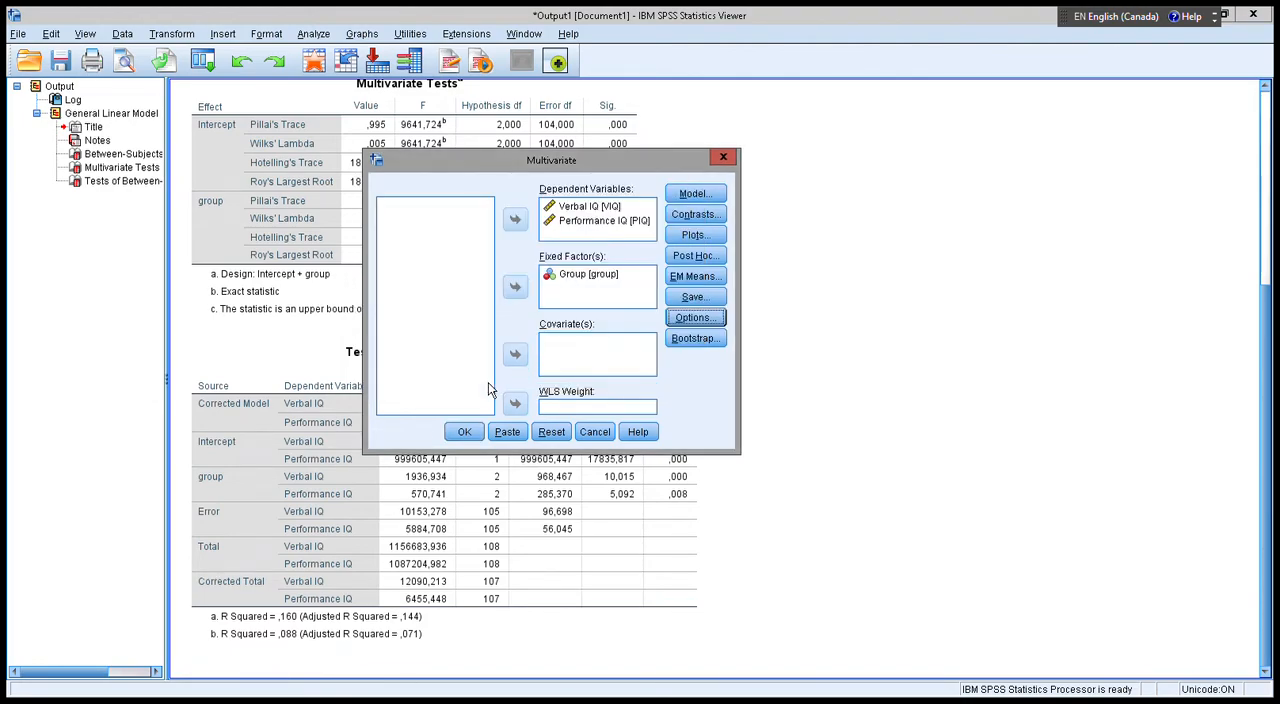
Run the multivariate analysis with the configured settings and go to the beginning of its new output.
{"action": "left_click", "coordinate": [468, 436]}
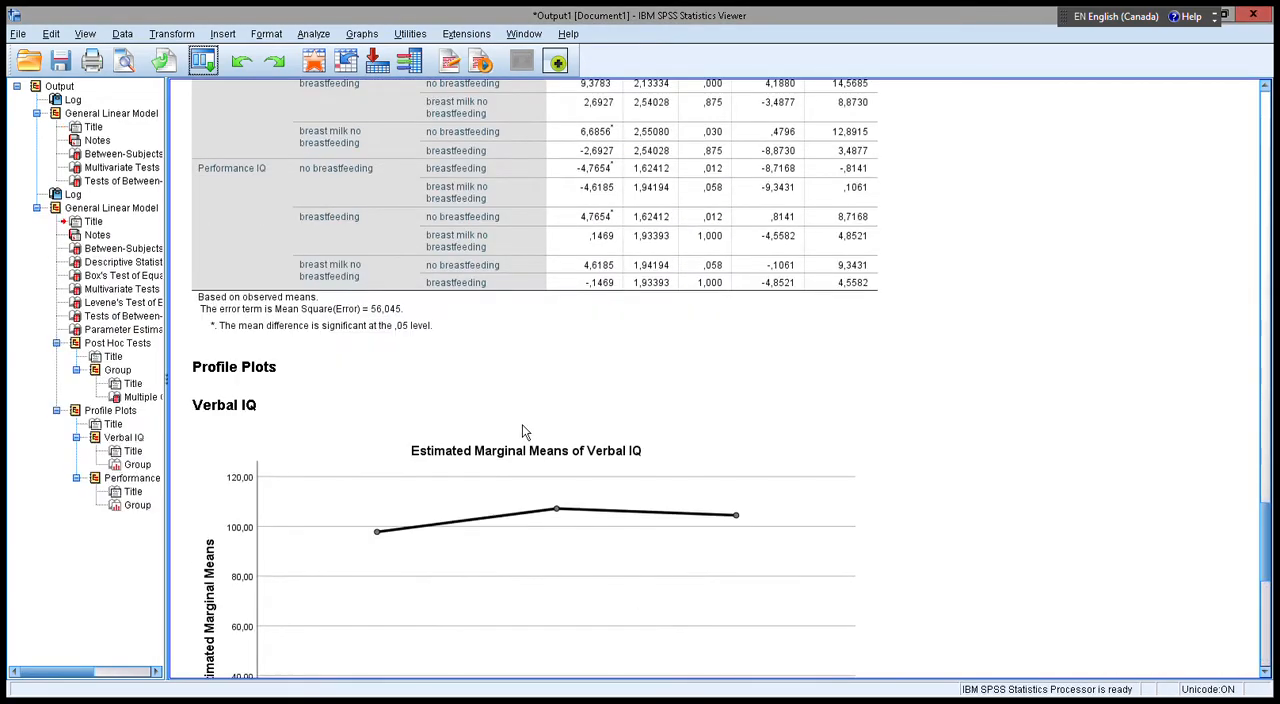
{"action": "scroll", "coordinate": [530, 428], "scroll_direction": "up", "scroll_amount": 15}
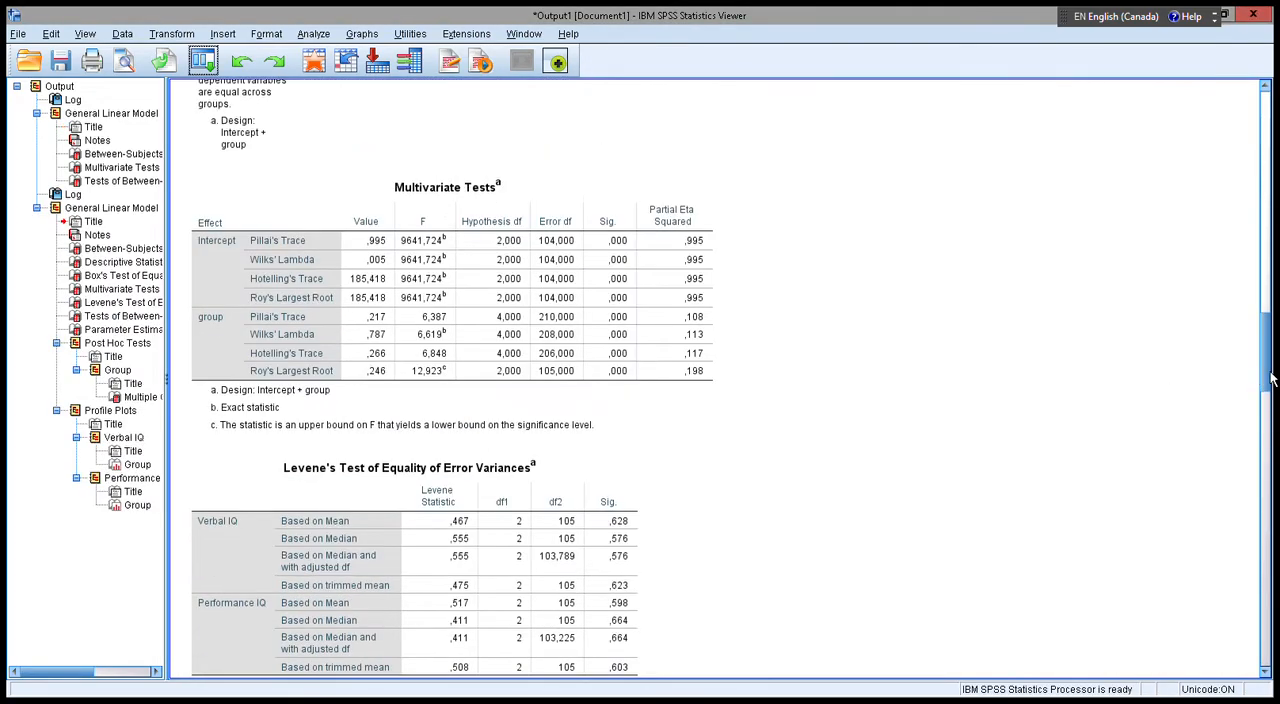
{"action": "left_click_drag", "start_coordinate": [1275, 375], "coordinate": [1253, 282]}
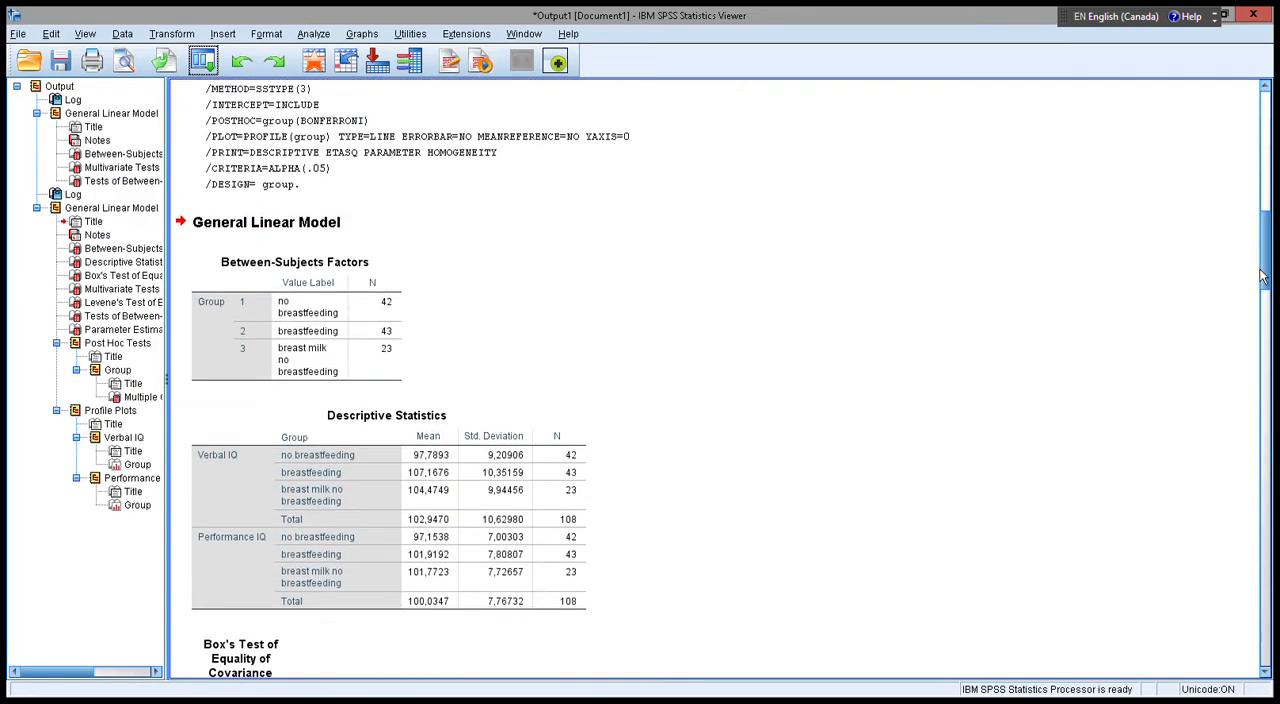
Examine the descriptive statistics, Box's test, multivariate tests and Levene's test tables in the new output.
{"action": "scroll", "coordinate": [543, 354], "scroll_direction": "down", "scroll_amount": 5}
{"action": "scroll", "coordinate": [429, 206], "scroll_direction": "up", "scroll_amount": 3}
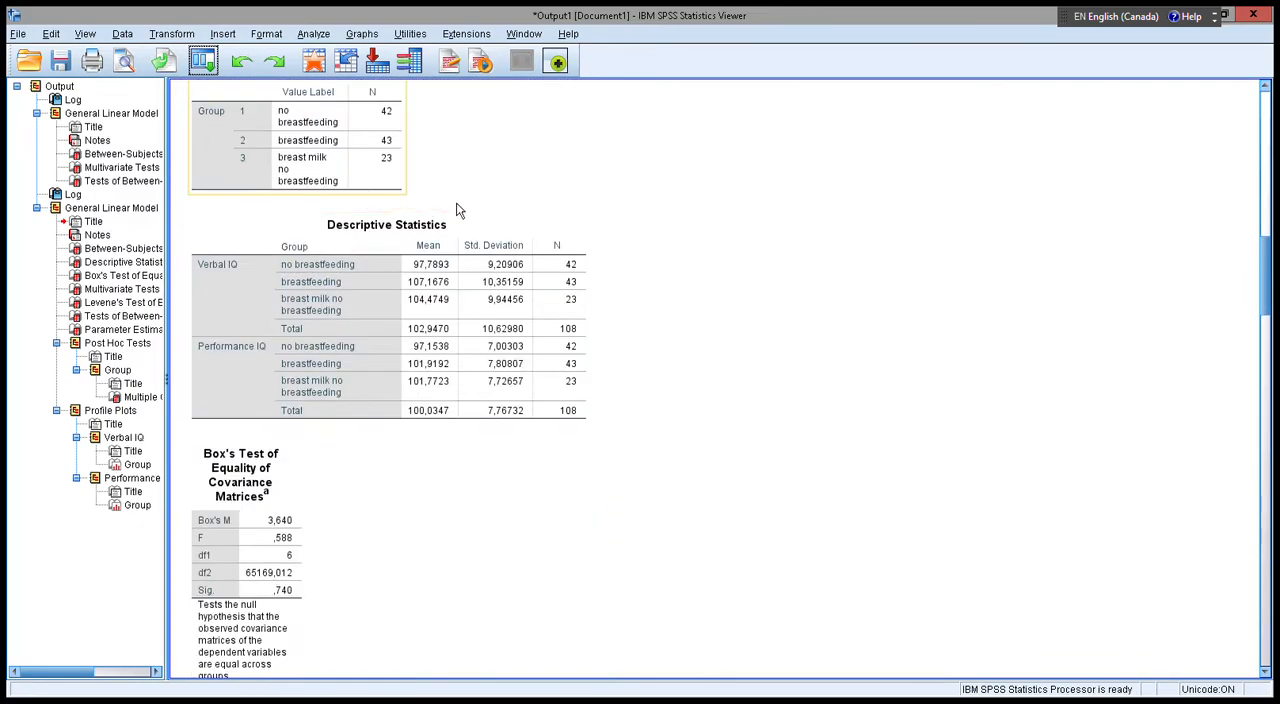
{"action": "scroll", "coordinate": [290, 366], "scroll_direction": "down", "scroll_amount": 3}
{"action": "scroll", "coordinate": [268, 168], "scroll_direction": "up", "scroll_amount": 2}
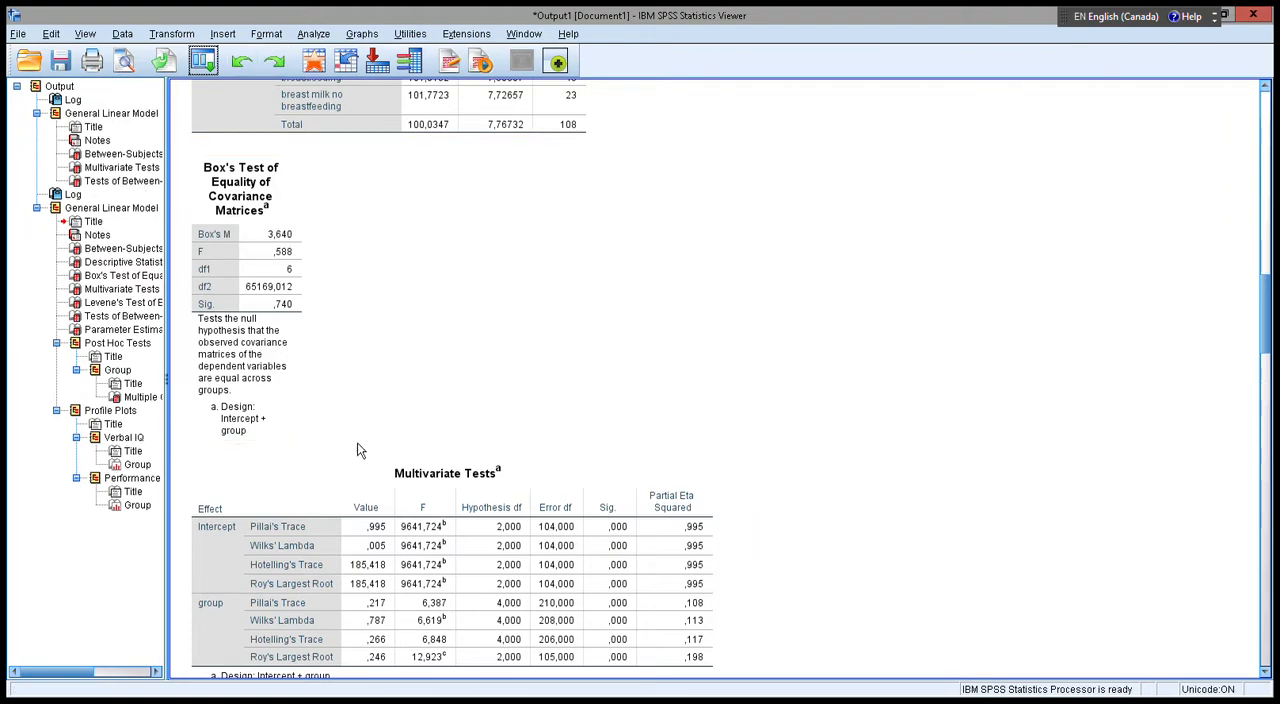
{"action": "scroll", "coordinate": [619, 409], "scroll_direction": "down", "scroll_amount": 3}
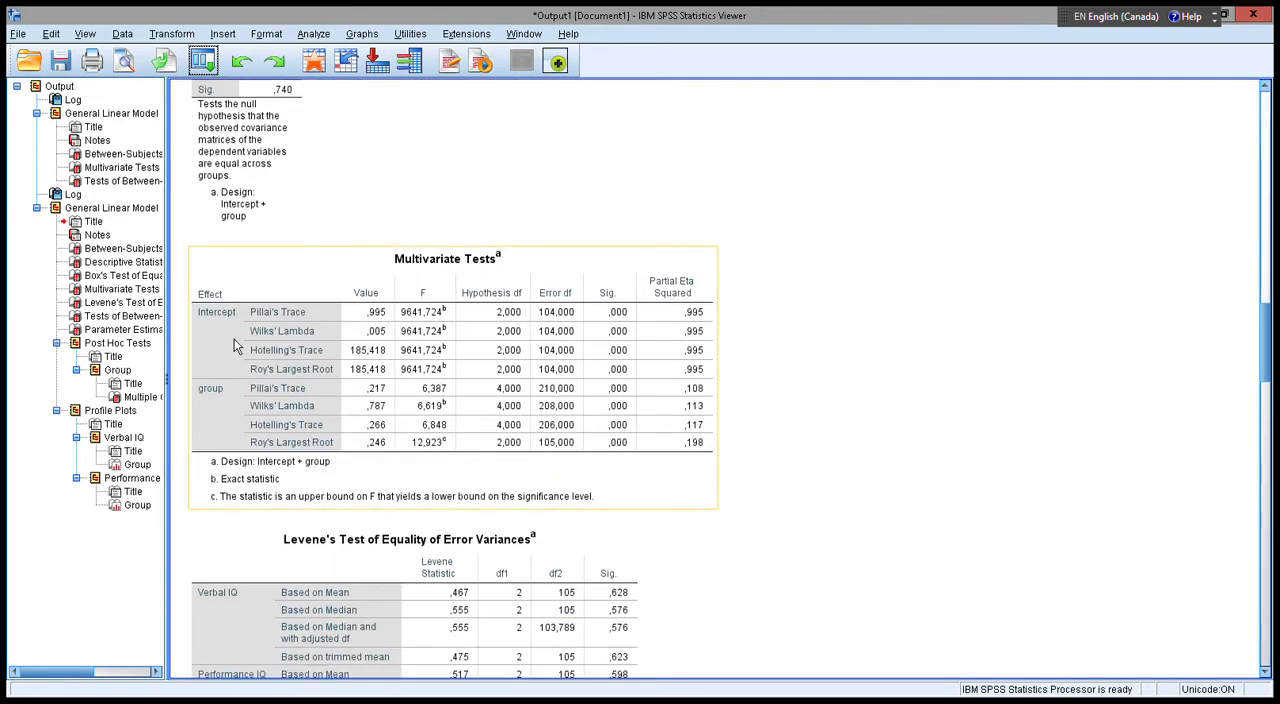
{"action": "scroll", "coordinate": [486, 487], "scroll_direction": "down", "scroll_amount": 2}
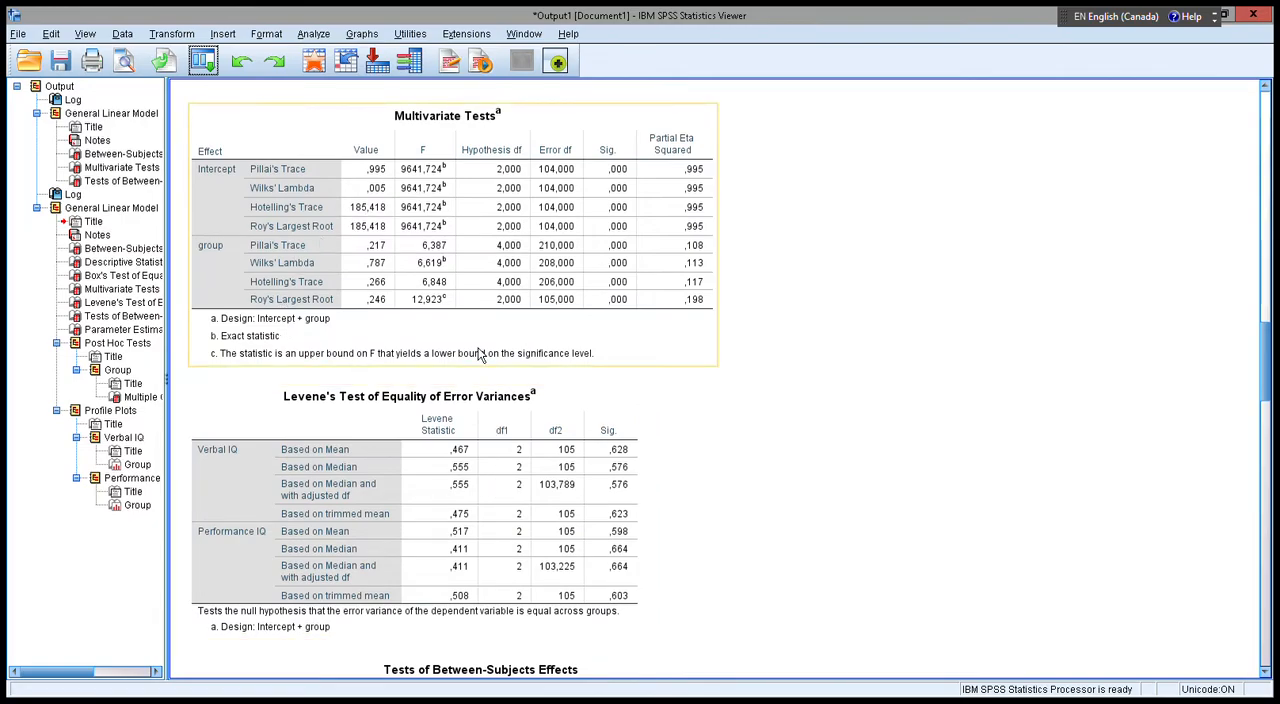
Examine the between-subjects effects, parameter estimates and Bonferroni multiple comparisons for verbal and performance IQ.
{"action": "scroll", "coordinate": [482, 354], "scroll_direction": "down", "scroll_amount": 3}
{"action": "scroll", "coordinate": [258, 400], "scroll_direction": "down", "scroll_amount": 2}
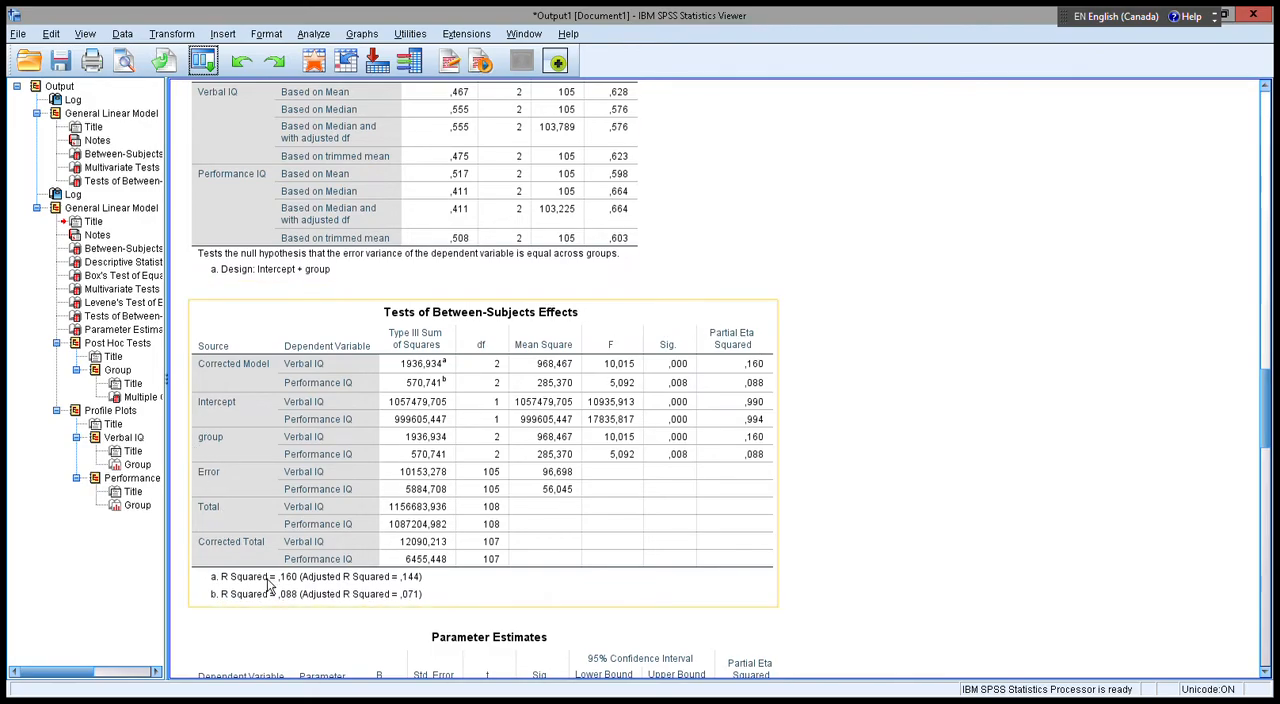
{"action": "scroll", "coordinate": [780, 605], "scroll_direction": "down", "scroll_amount": 3}
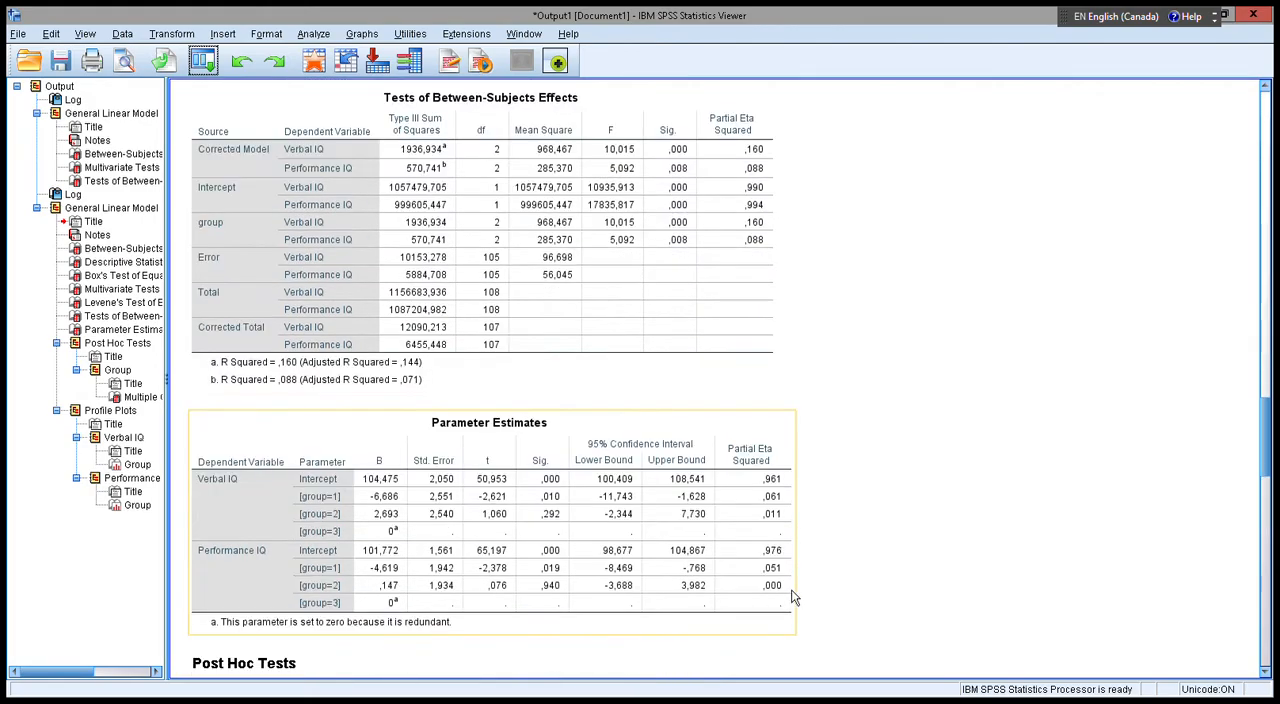
{"action": "scroll", "coordinate": [903, 543], "scroll_direction": "down", "scroll_amount": 2}
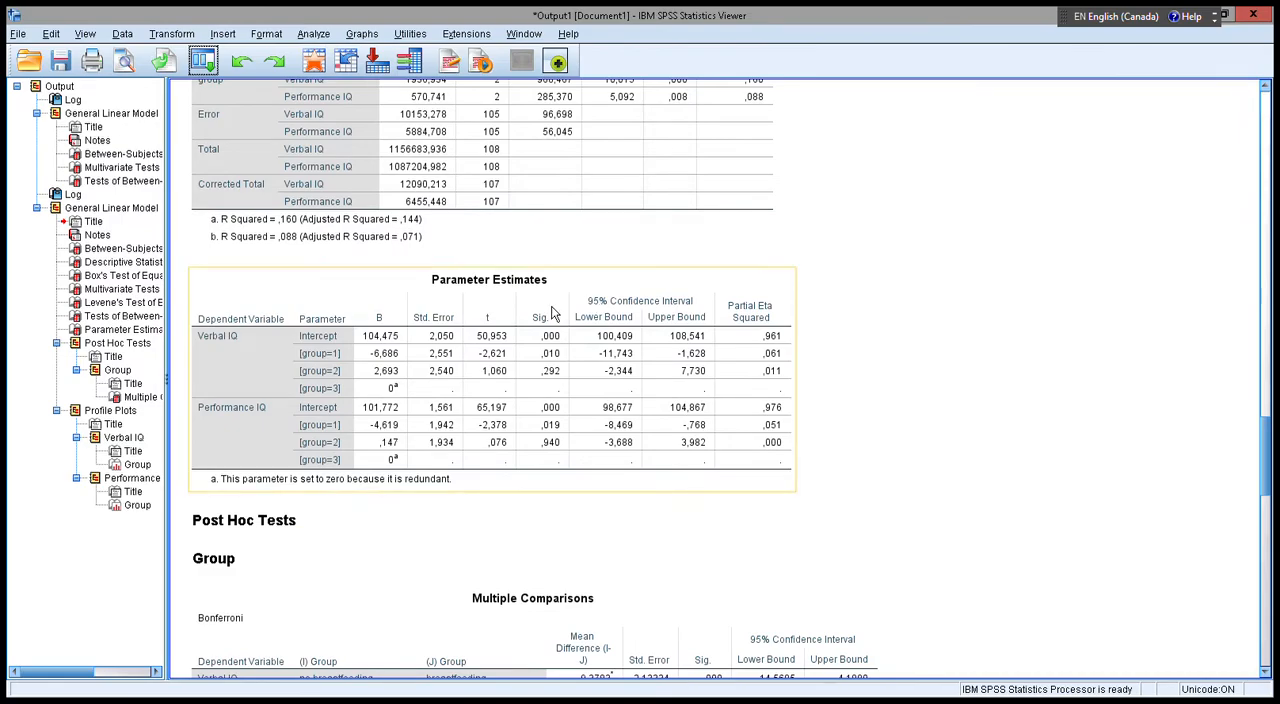
{"action": "scroll", "coordinate": [903, 545], "scroll_direction": "down", "scroll_amount": 3}
{"action": "scroll", "coordinate": [607, 302], "scroll_direction": "down", "scroll_amount": 2}
{"action": "scroll", "coordinate": [607, 302], "scroll_direction": "down", "scroll_amount": 2}
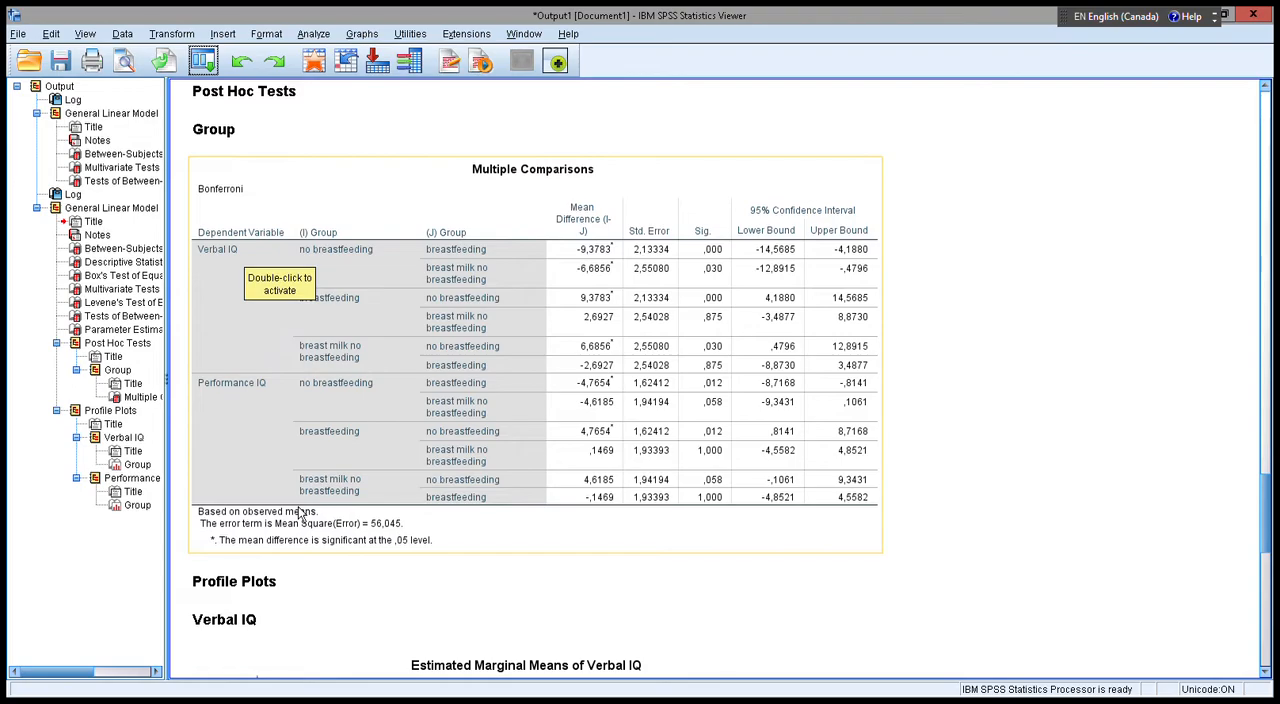
{"action": "scroll", "coordinate": [390, 405], "scroll_direction": "up", "scroll_amount": 5}
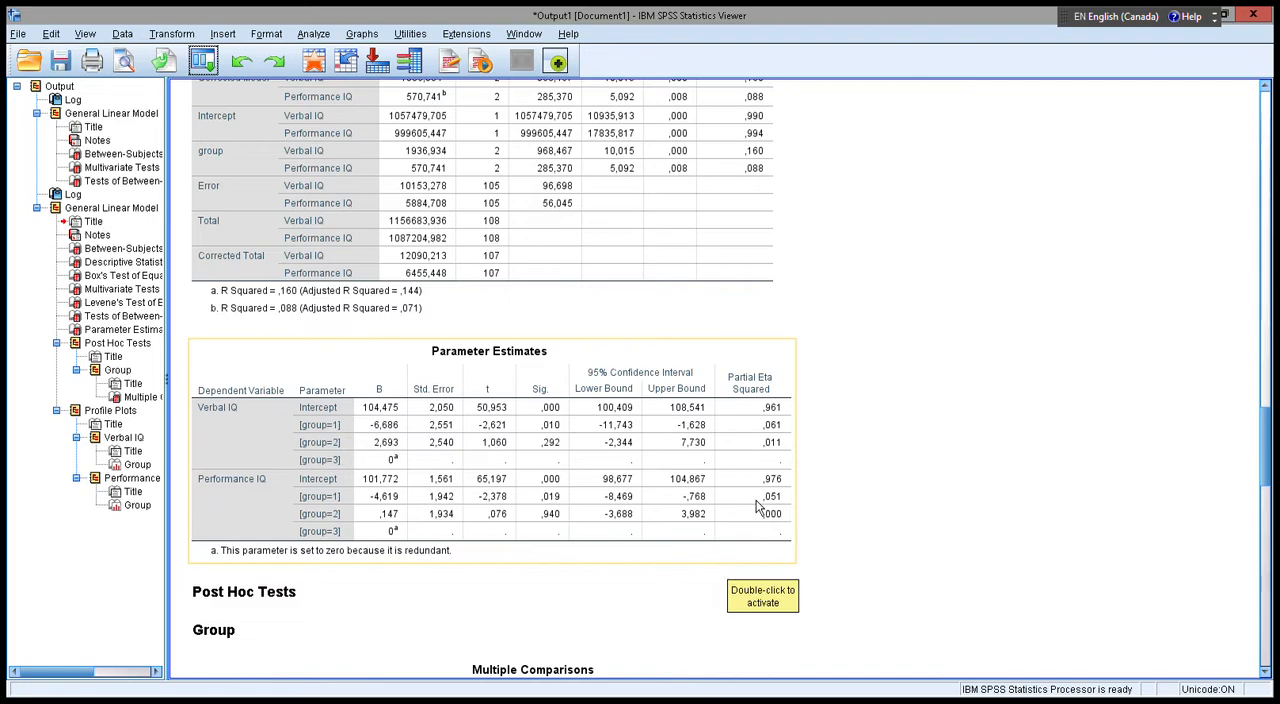
{"action": "scroll", "coordinate": [757, 509], "scroll_direction": "up", "scroll_amount": 2}
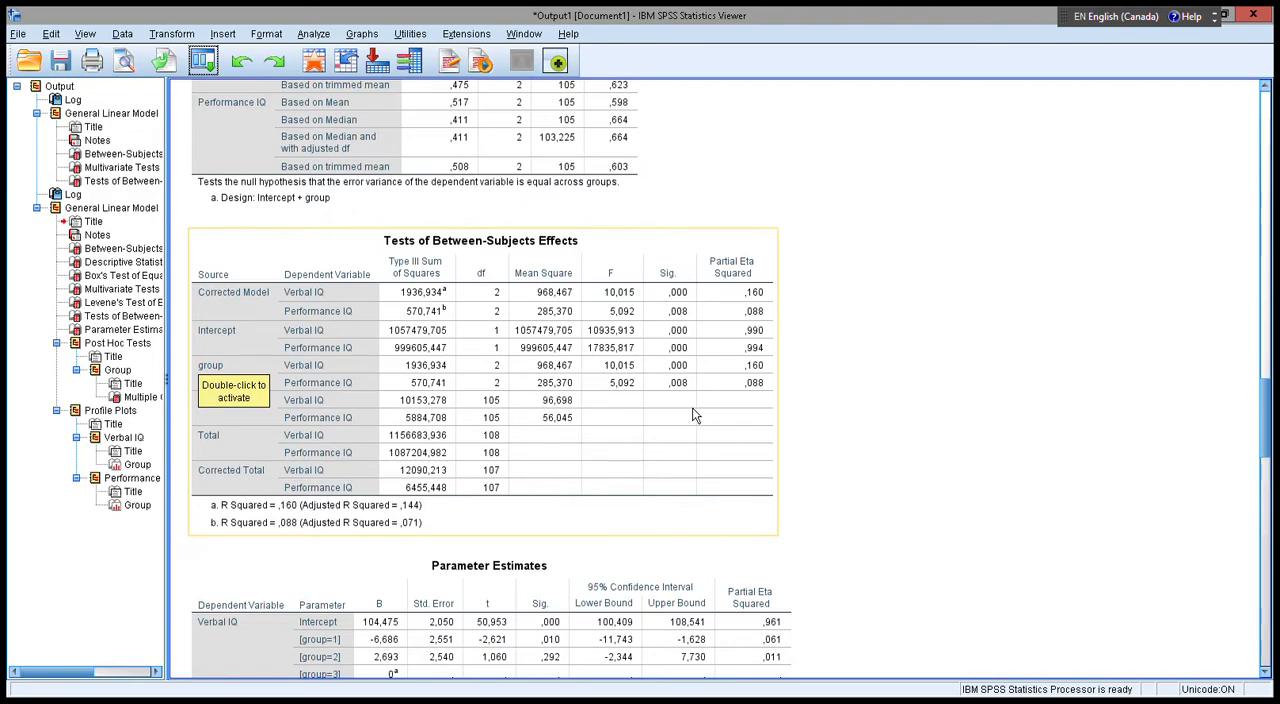
{"action": "scroll", "coordinate": [695, 415], "scroll_direction": "down", "scroll_amount": 6}
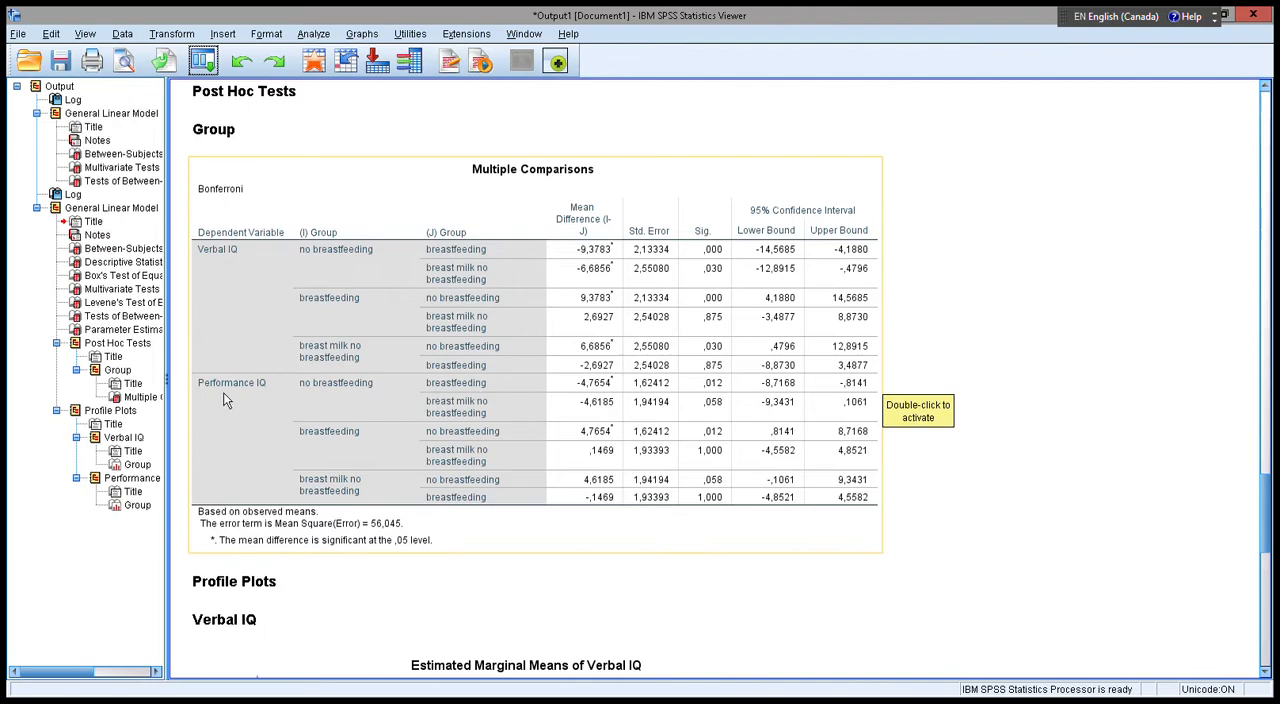
Compare the profile plots of estimated marginal means for verbal IQ and performance IQ across the groups.
{"action": "scroll", "coordinate": [893, 408], "scroll_direction": "down", "scroll_amount": 3}
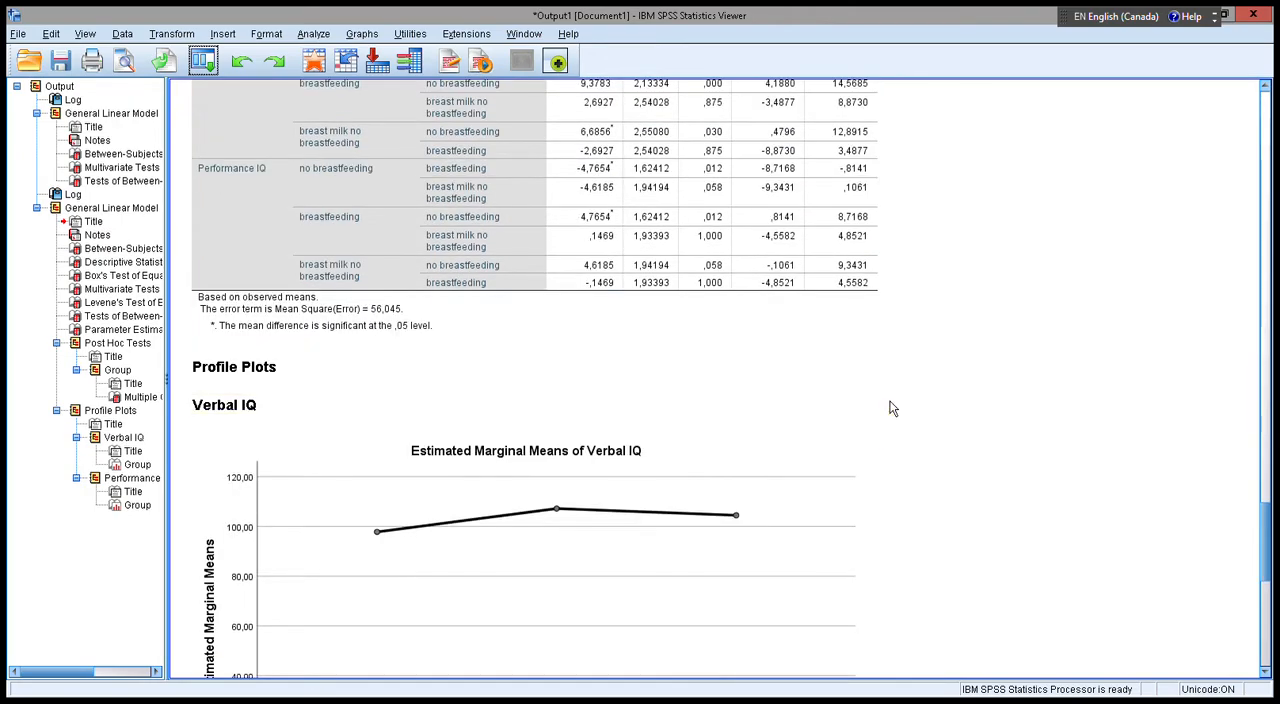
{"action": "scroll", "coordinate": [887, 402], "scroll_direction": "down", "scroll_amount": 3}
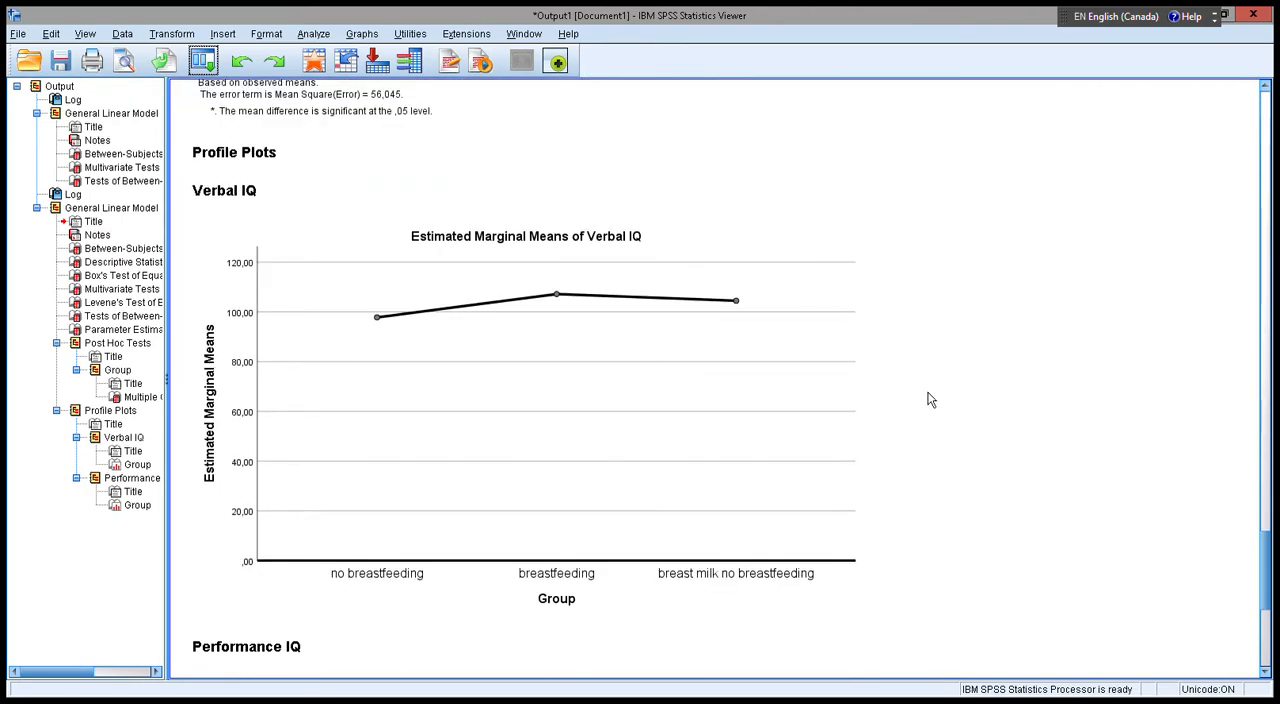
{"action": "scroll", "coordinate": [916, 390], "scroll_direction": "down", "scroll_amount": 1}
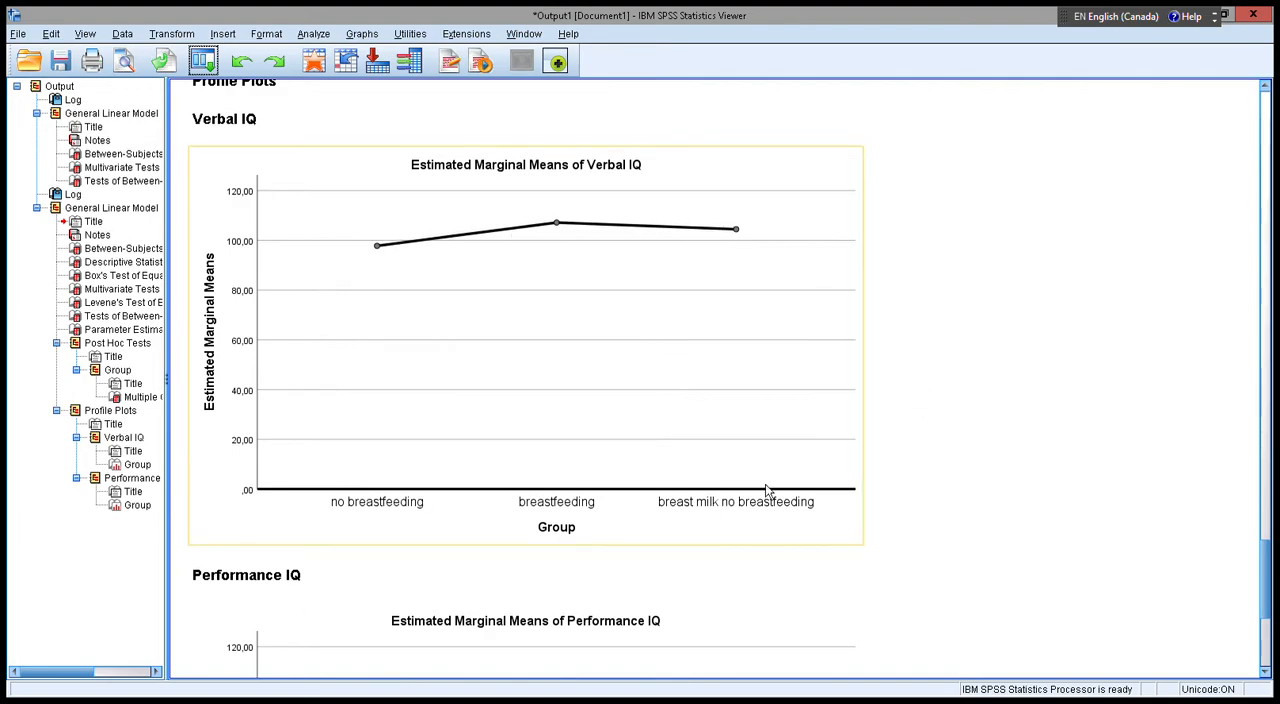
{"action": "scroll", "coordinate": [330, 330], "scroll_direction": "down", "scroll_amount": 5}
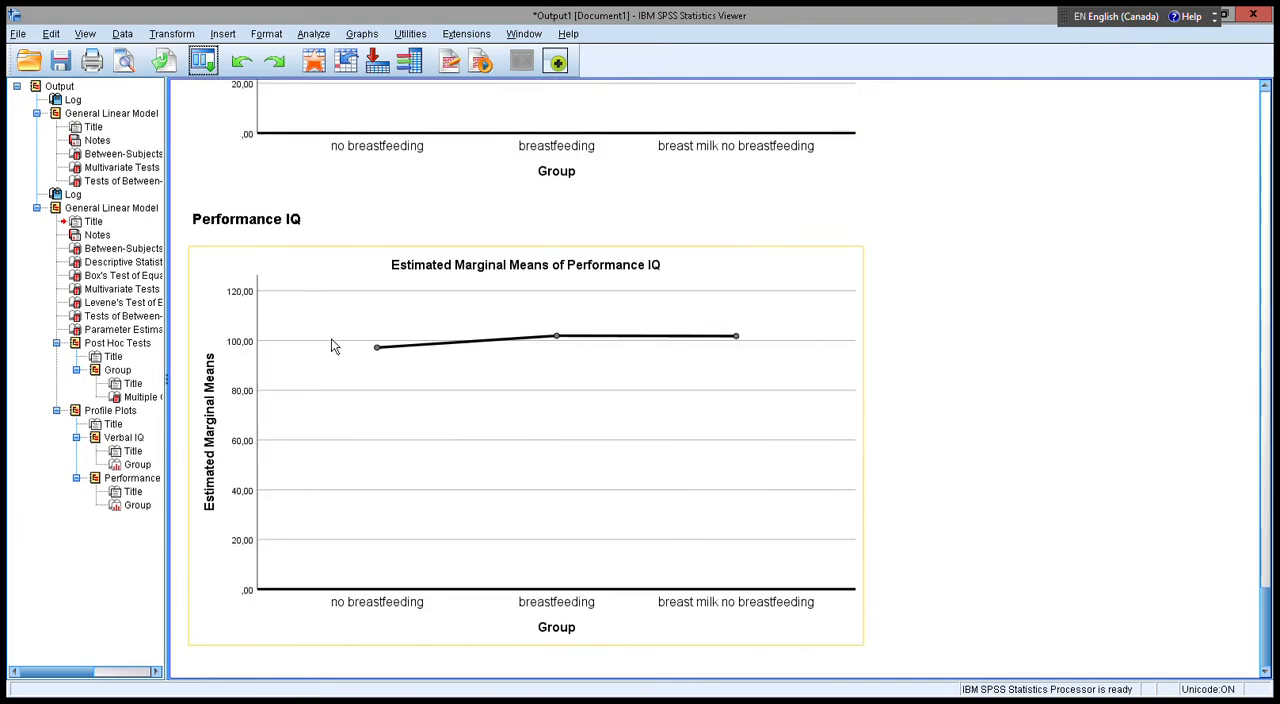
{"action": "scroll", "coordinate": [340, 340], "scroll_direction": "up", "scroll_amount": 5}
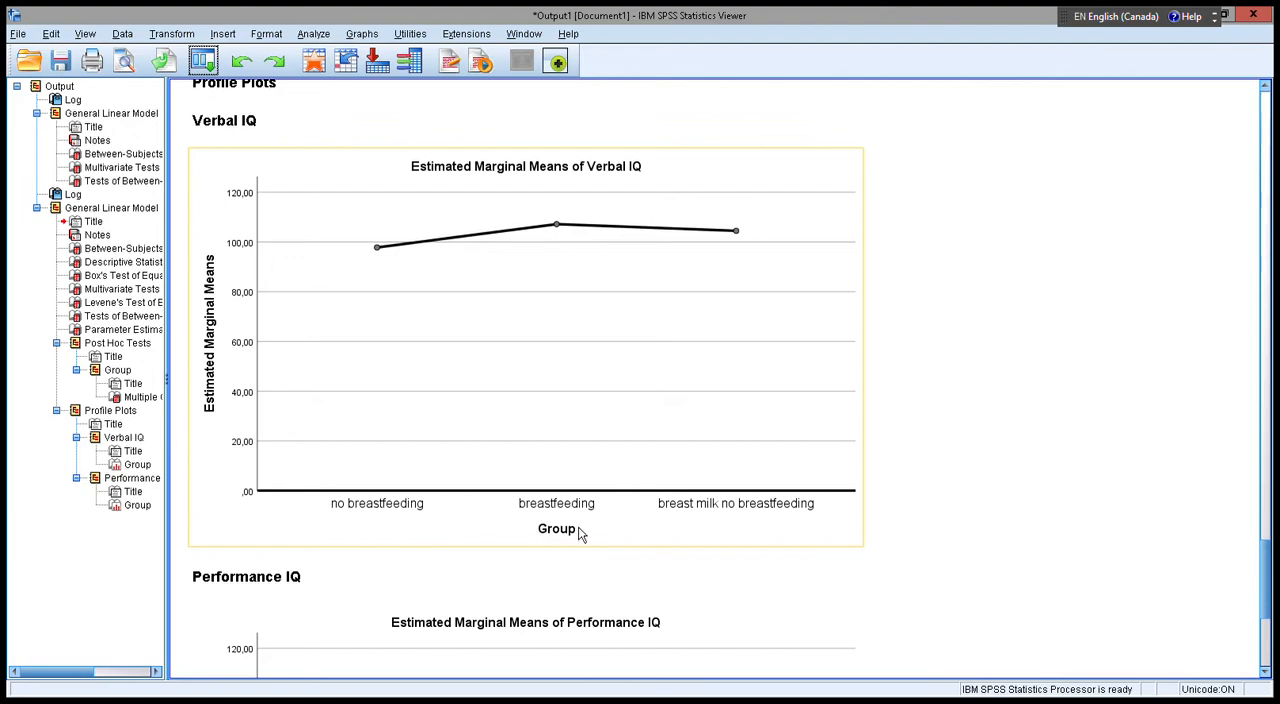
{"action": "scroll", "coordinate": [486, 240], "scroll_direction": "down", "scroll_amount": 5}
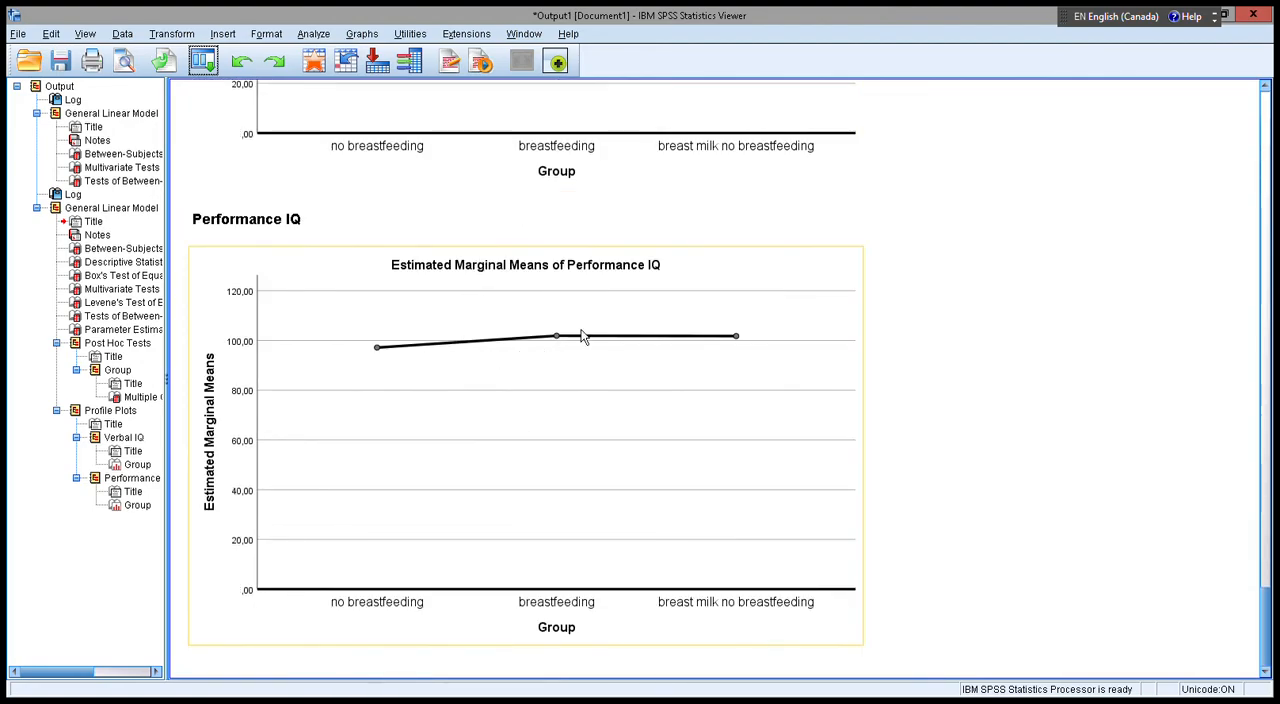